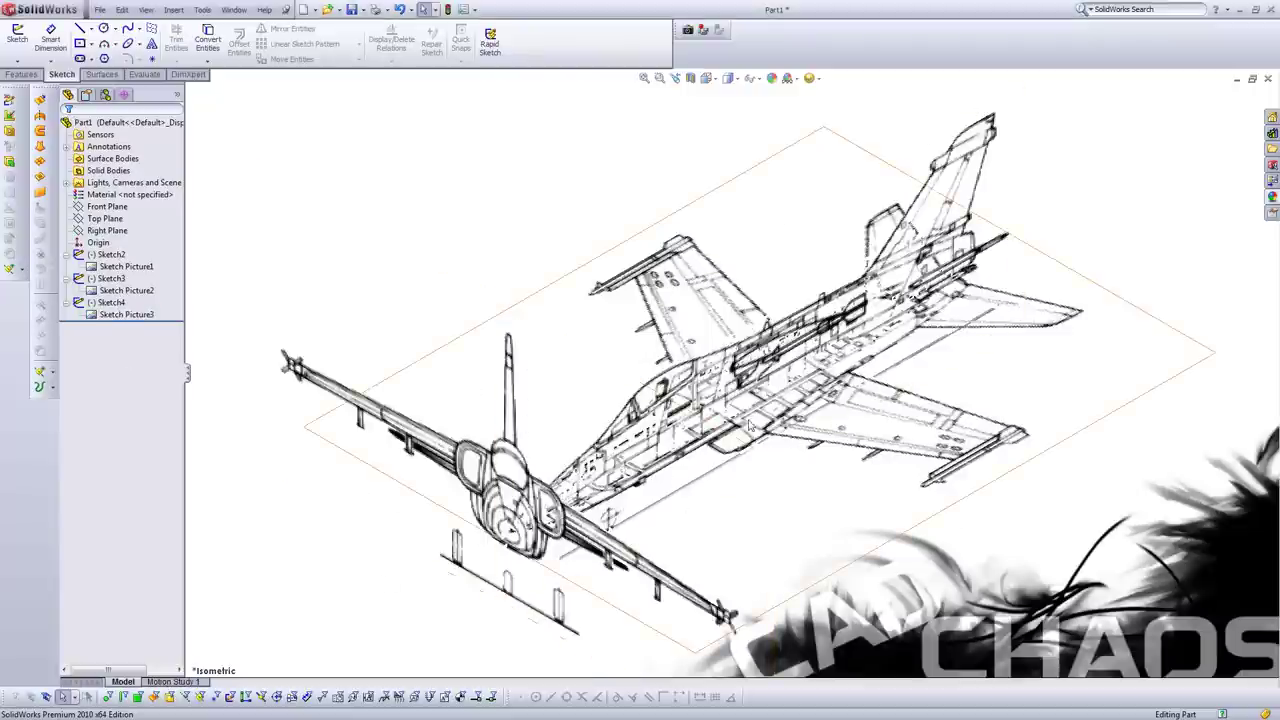
Check in Add-Ins that Autotrace is enabled, then switch to the autosketch sign part.
{"action": "scroll", "coordinate": [745, 440], "scroll_direction": "down", "scroll_amount": 3}
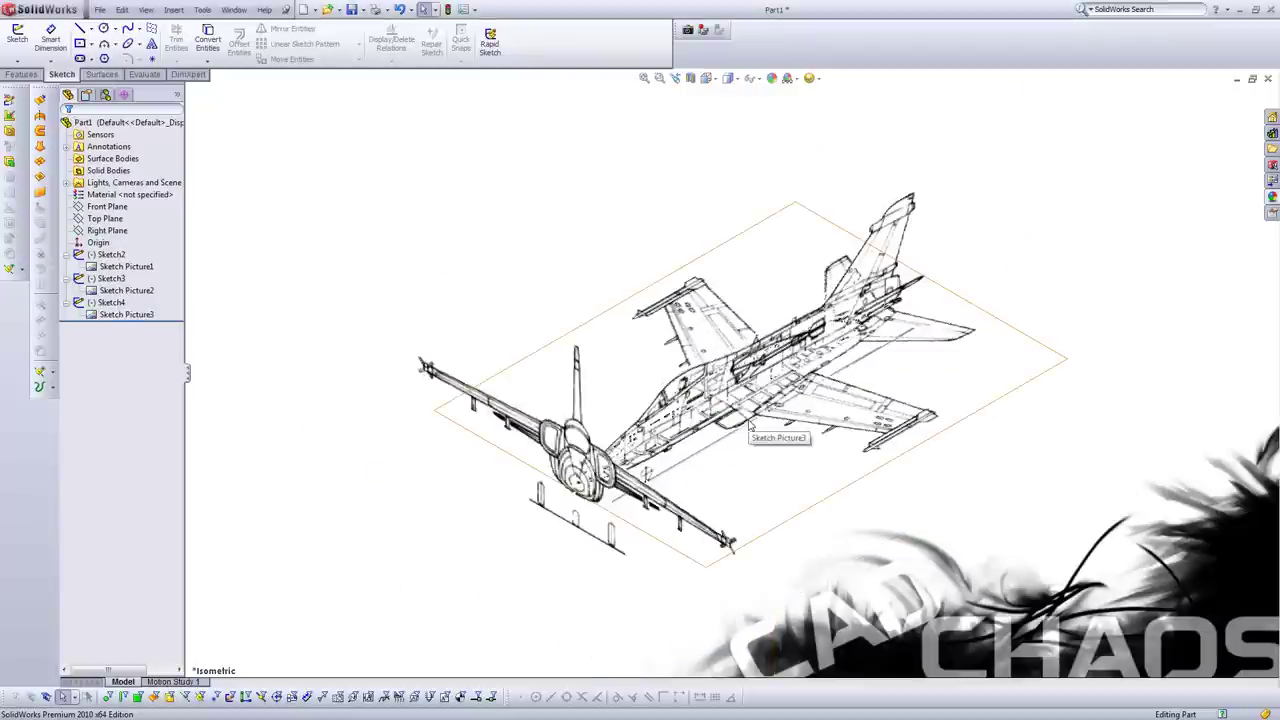
{"action": "left_click", "coordinate": [203, 10]}
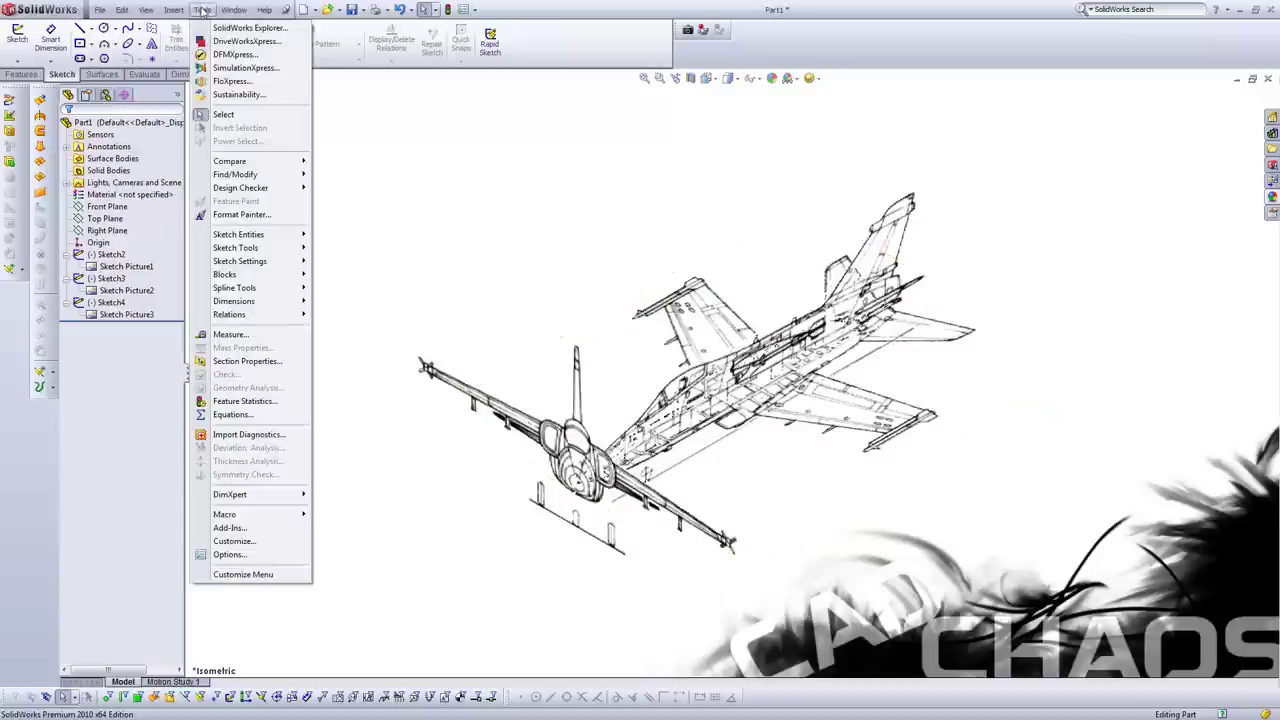
{"action": "left_click", "coordinate": [268, 527]}
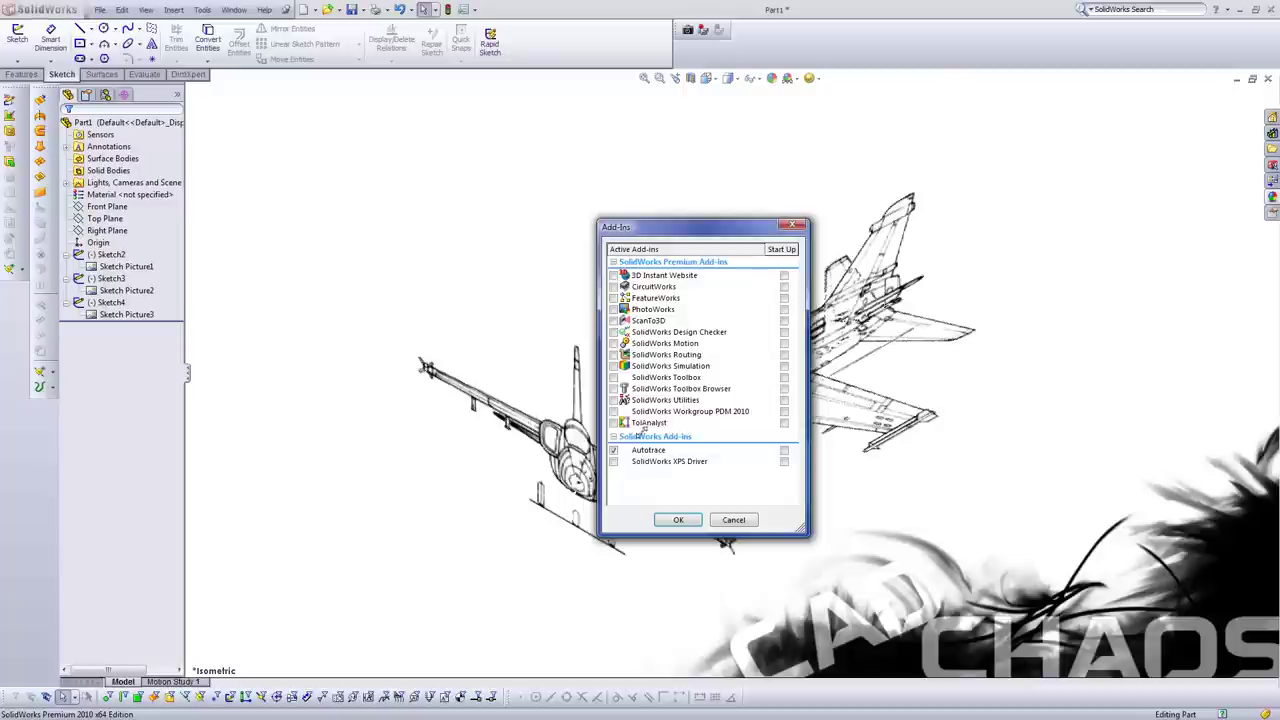
{"action": "left_click", "coordinate": [734, 520]}
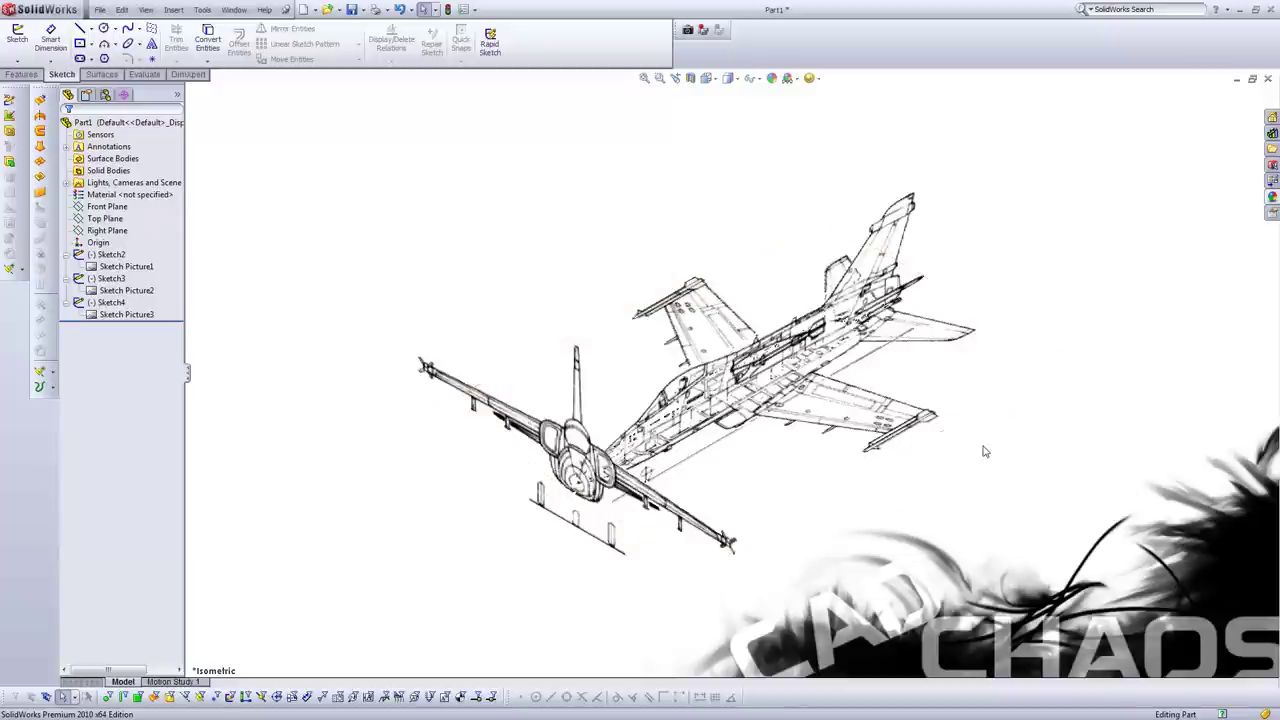
{"action": "key", "text": "ctrl+Tab"}
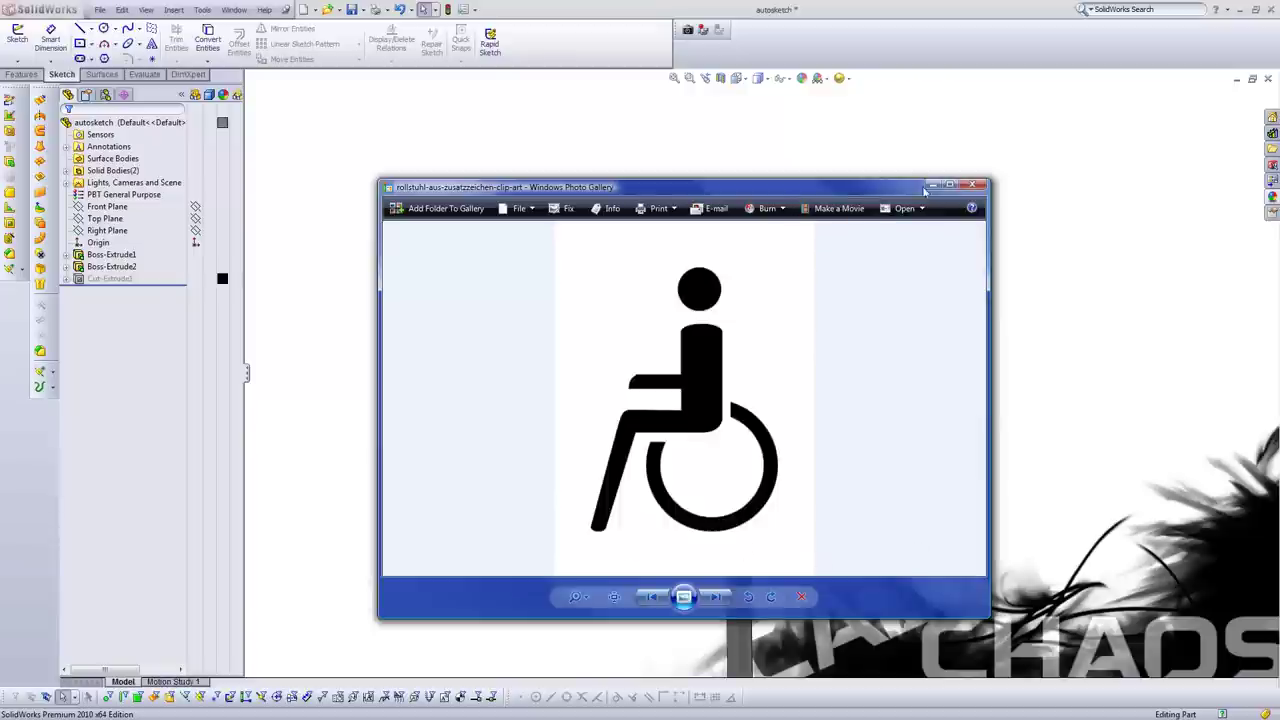
Move the wheelchair image preview aside to view the sign, then close the preview.
{"action": "left_click_drag", "start_coordinate": [893, 192], "coordinate": [1275, 215]}
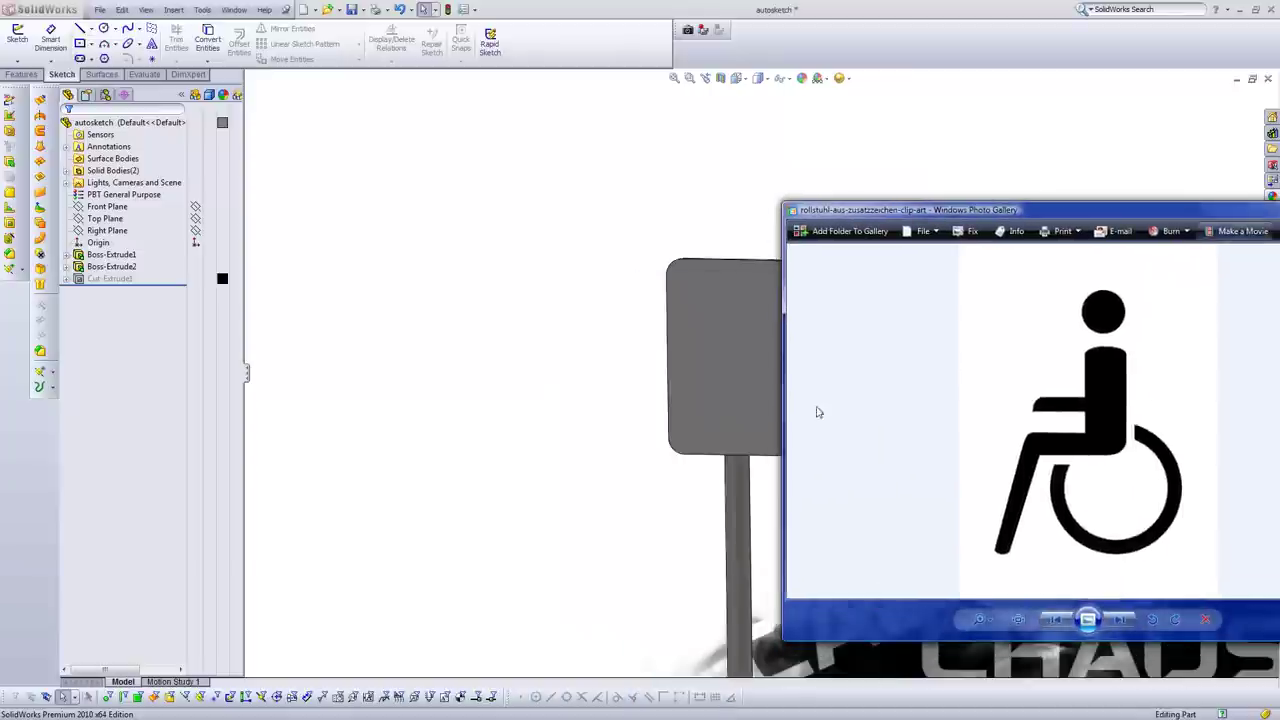
{"action": "left_click_drag", "start_coordinate": [1033, 214], "coordinate": [624, 229]}
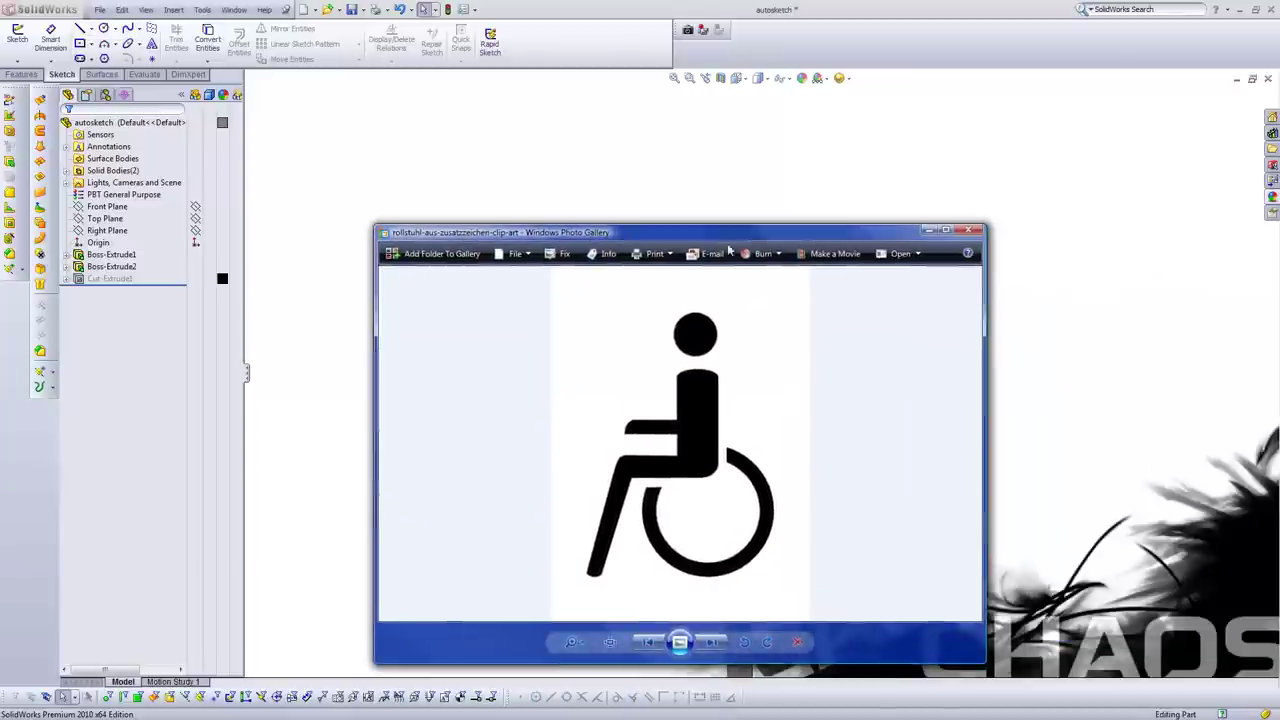
{"action": "left_click", "coordinate": [968, 228]}
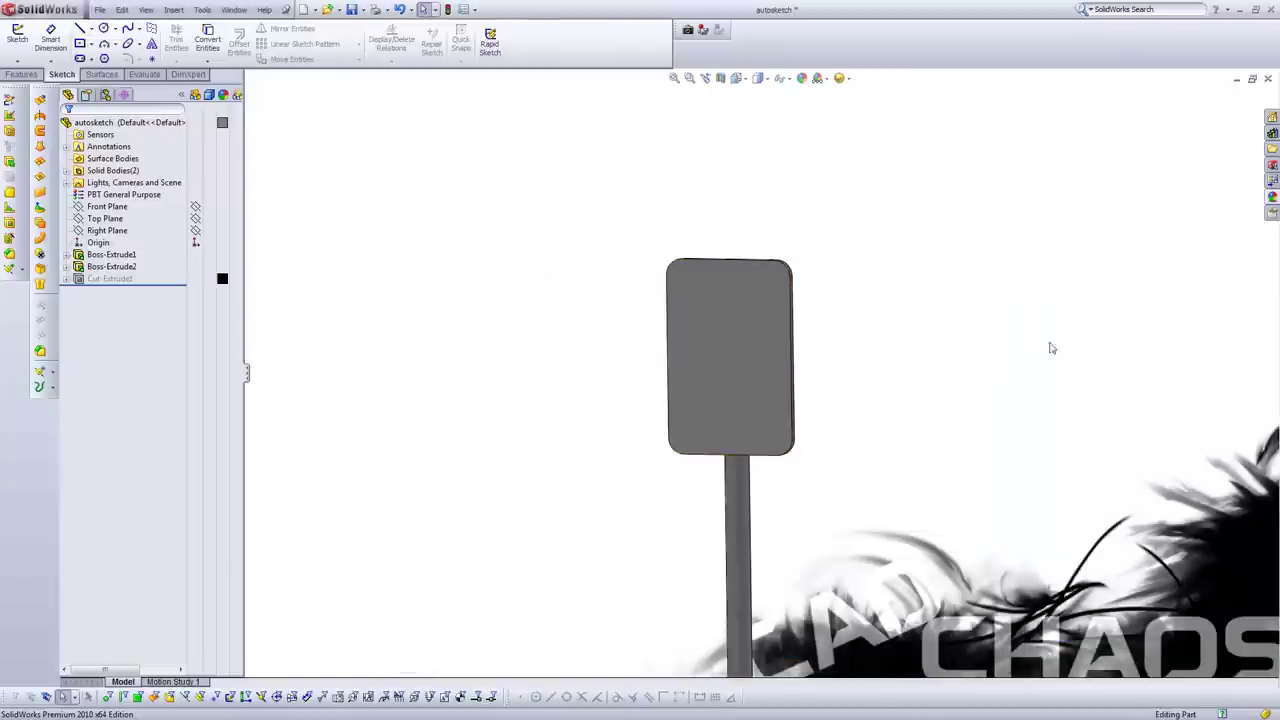
Sketch on the sign face and insert the rollstuhl-aus-zusatzzeichen-clip-art wheelchair JPEG as a sketch picture.
{"action": "right_click", "coordinate": [786, 265]}
{"action": "left_click", "coordinate": [822, 272]}
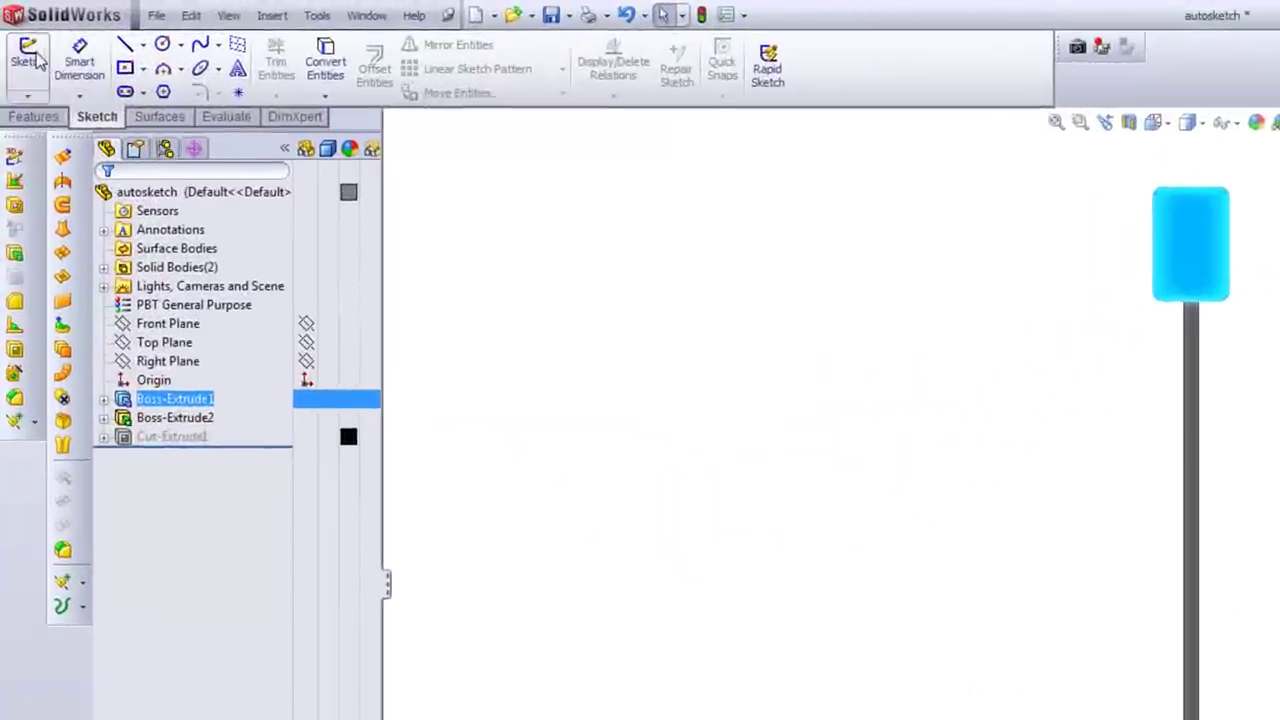
{"action": "scroll", "coordinate": [1210, 290], "scroll_direction": "down", "scroll_amount": 5}
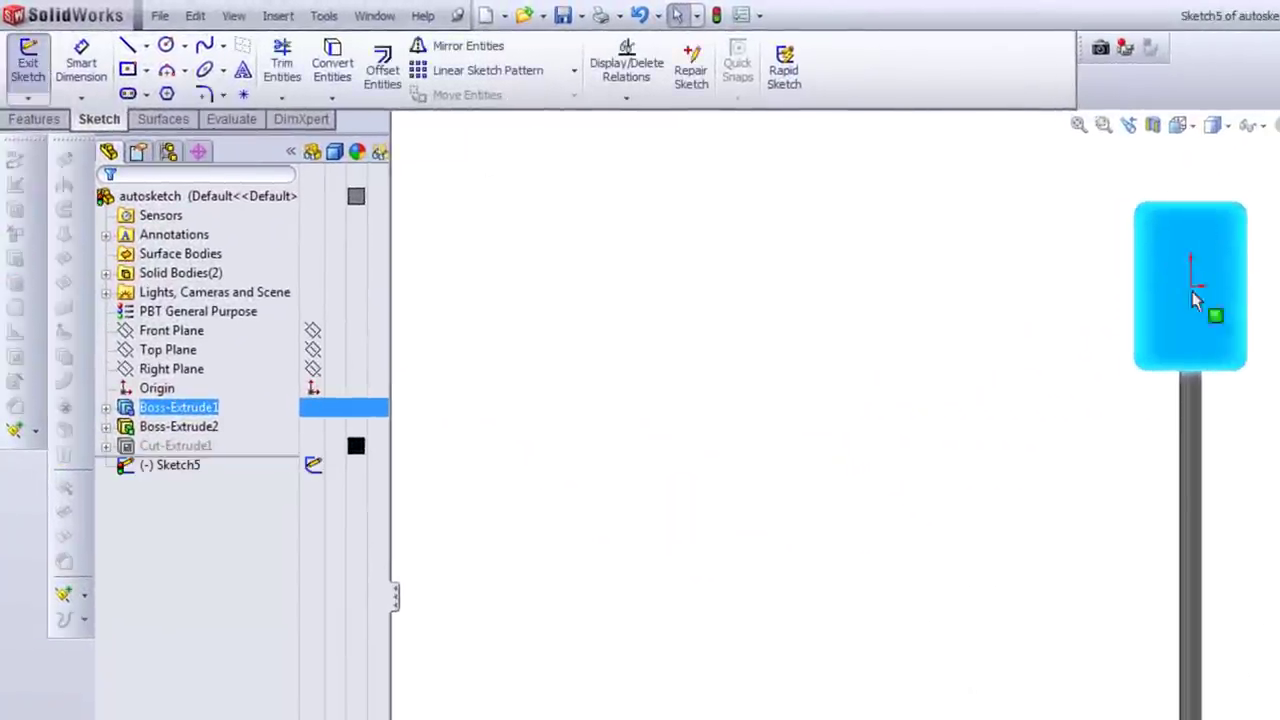
{"action": "left_click", "coordinate": [323, 16]}
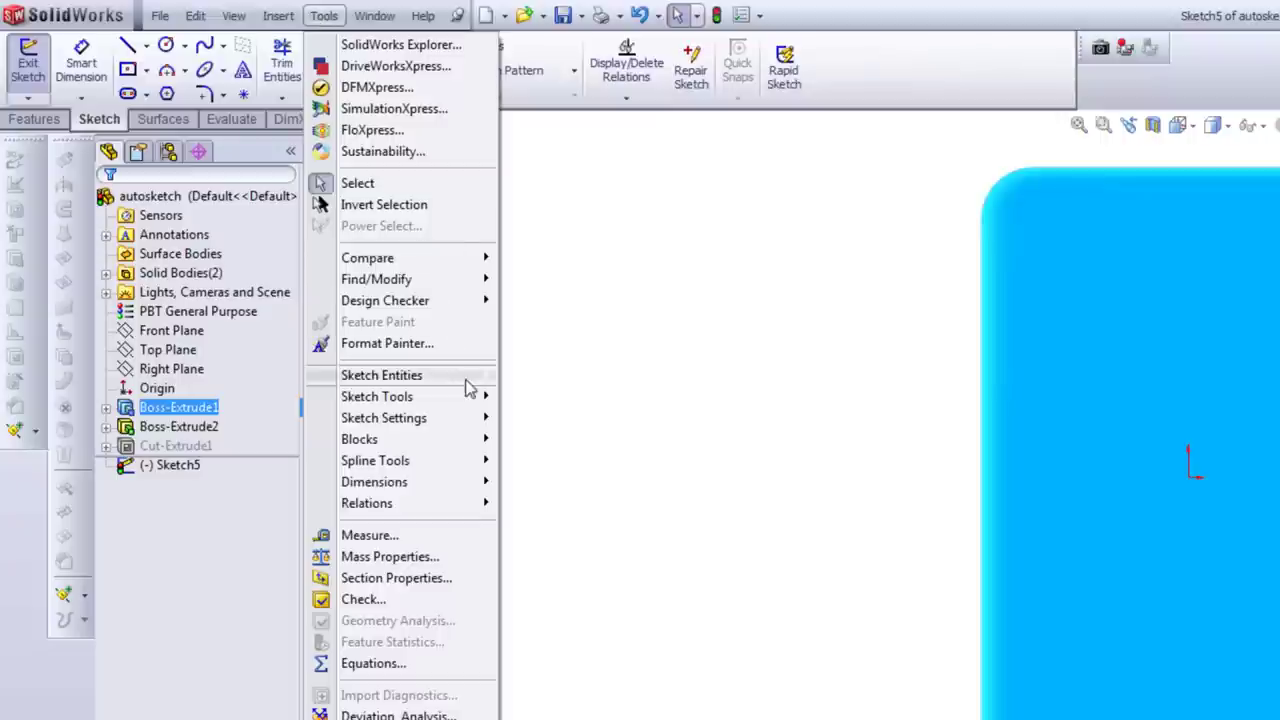
{"action": "mouse_move", "coordinate": [473, 401]}
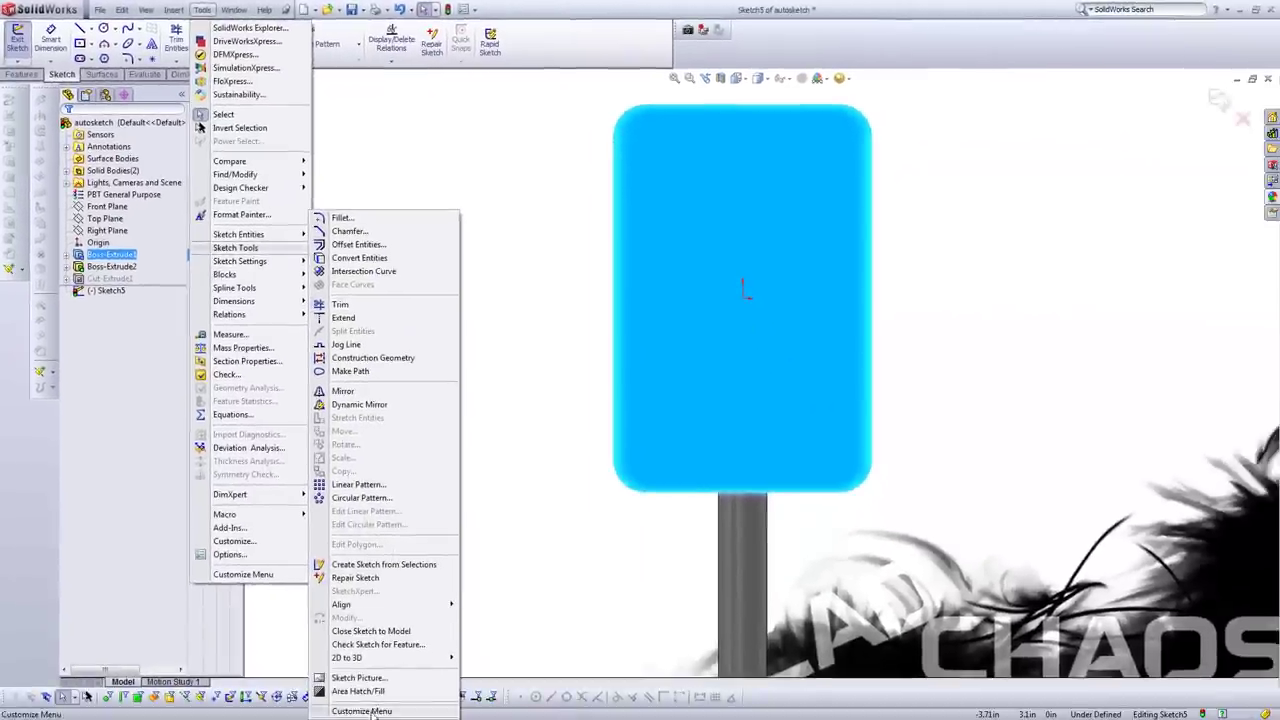
{"action": "left_click", "coordinate": [370, 680]}
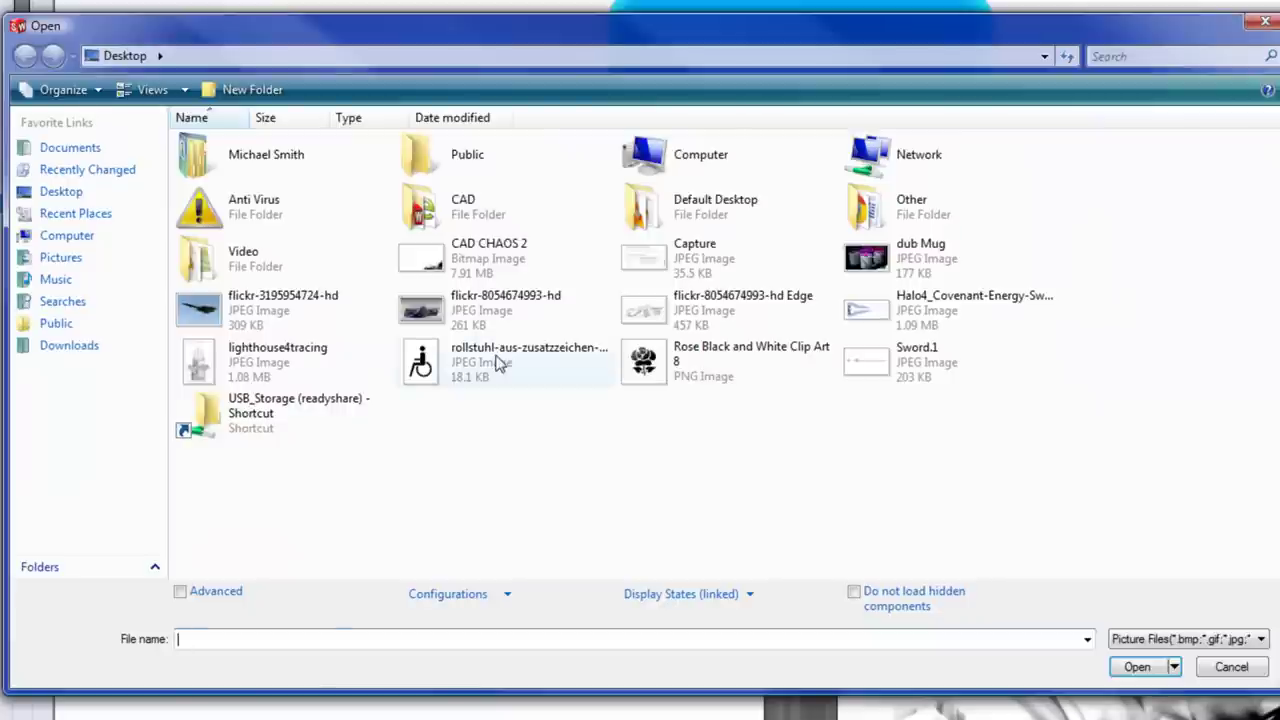
{"action": "left_click", "coordinate": [500, 363]}
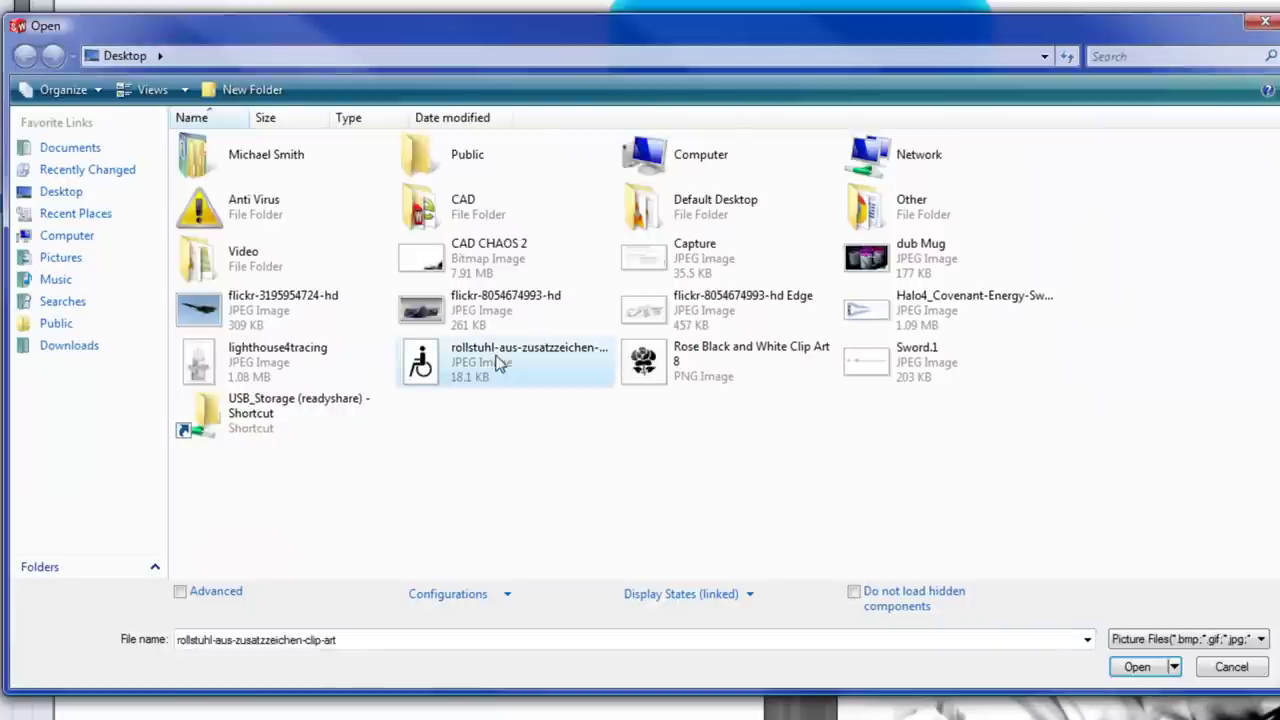
{"action": "left_click", "coordinate": [1135, 667]}
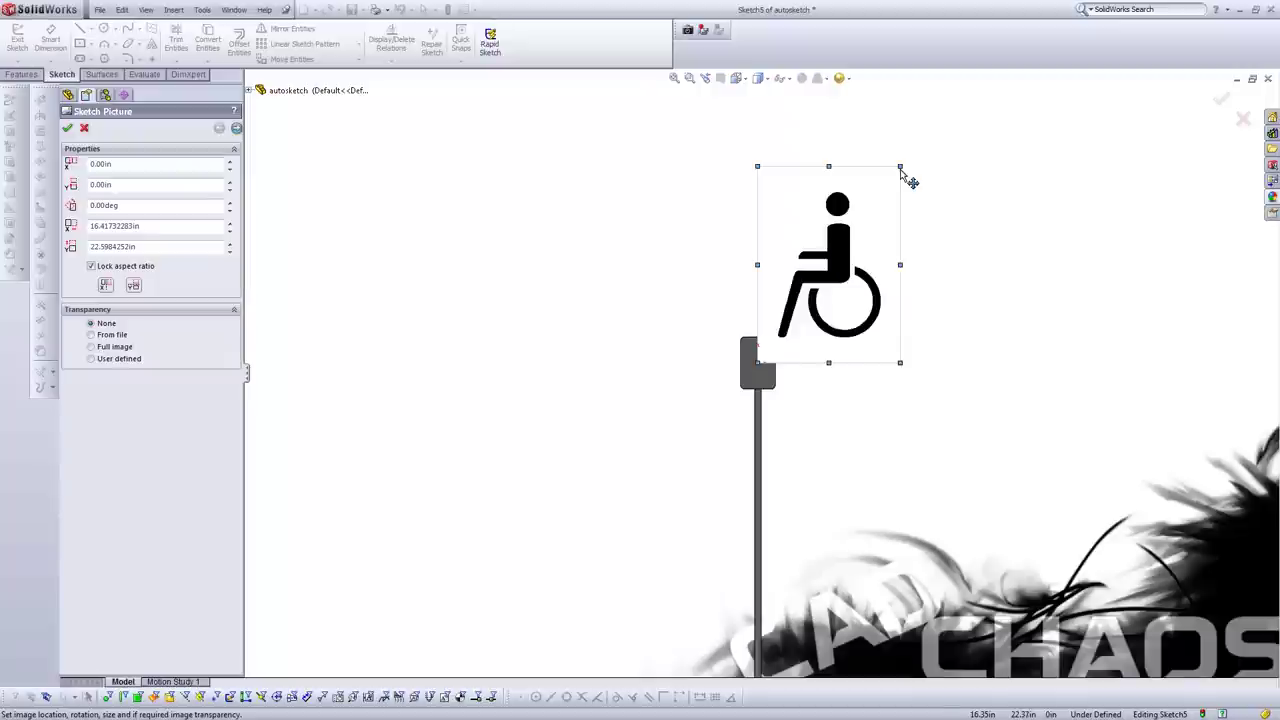
Scale the wheelchair picture to about 3.15 × 4.33 in over the sign face and accept it.
{"action": "left_click_drag", "start_coordinate": [899, 164], "coordinate": [714, 430]}
{"action": "scroll", "coordinate": [765, 355], "scroll_direction": "down", "scroll_amount": 8}
{"action": "scroll", "coordinate": [806, 306], "scroll_direction": "down", "scroll_amount": 3}
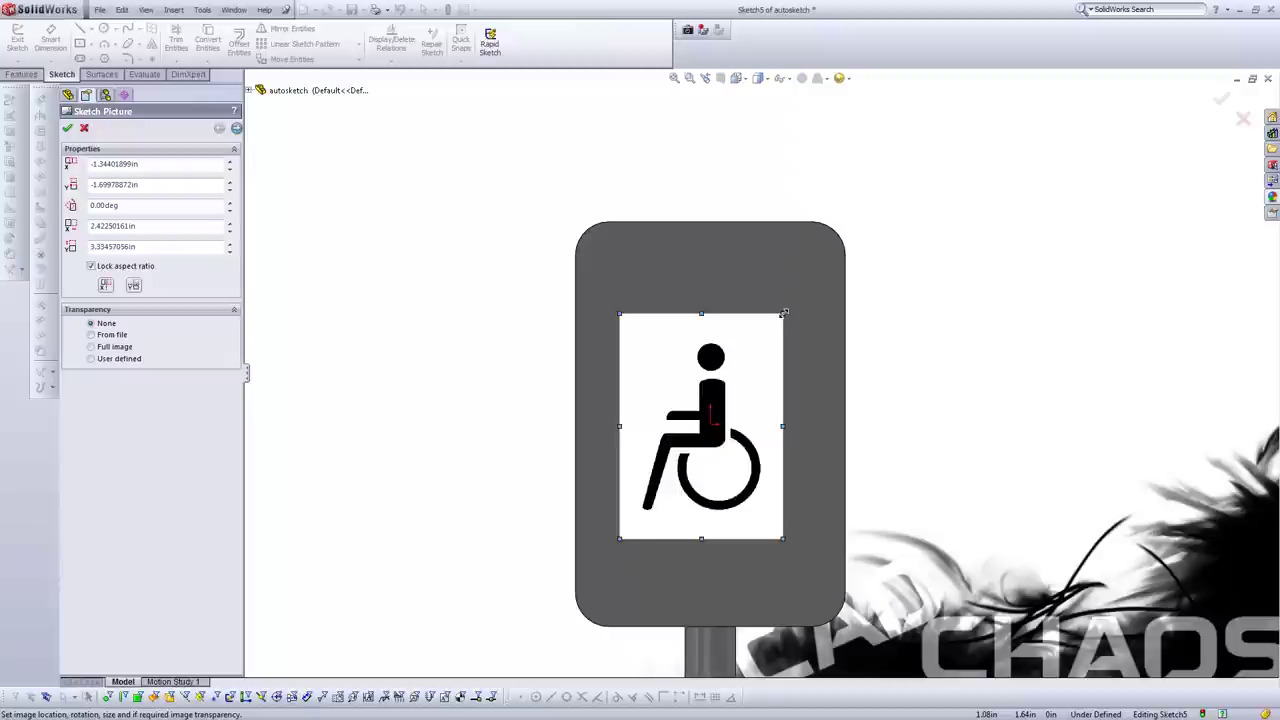
{"action": "left_click_drag", "start_coordinate": [783, 313], "coordinate": [834, 246]}
{"action": "left_click_drag", "start_coordinate": [752, 396], "coordinate": [727, 423]}
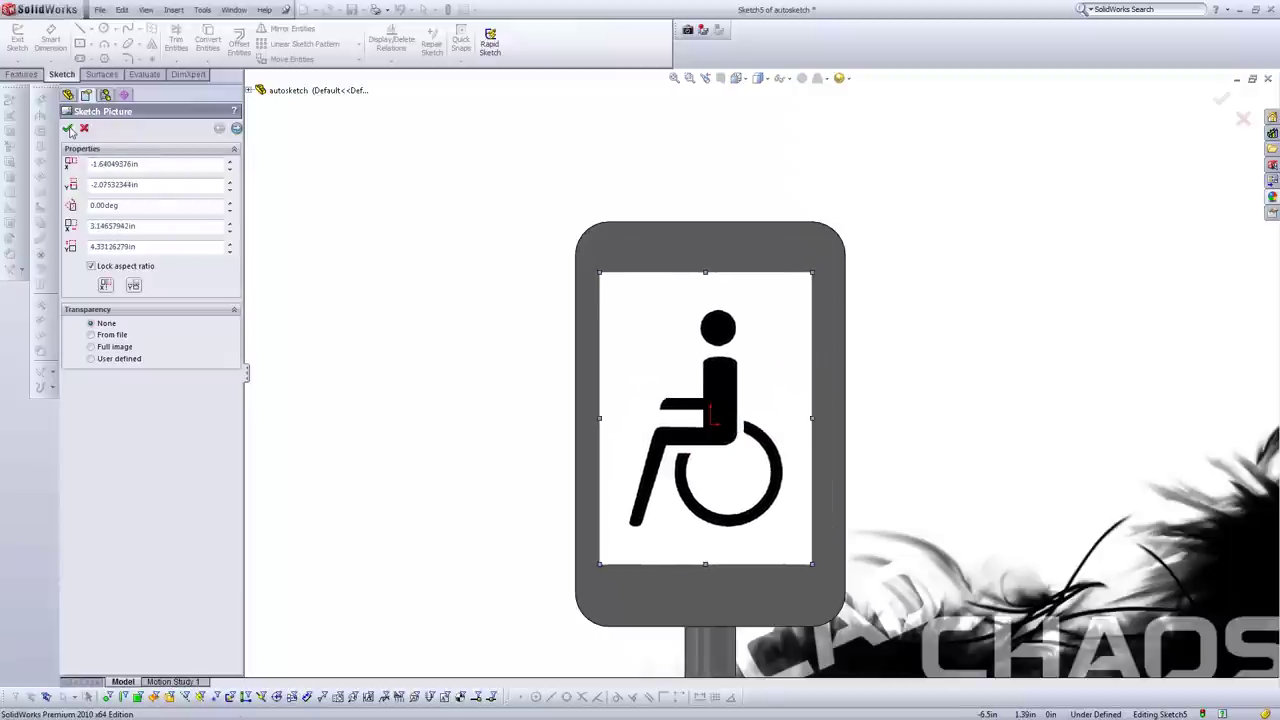
{"action": "left_click", "coordinate": [67, 128]}
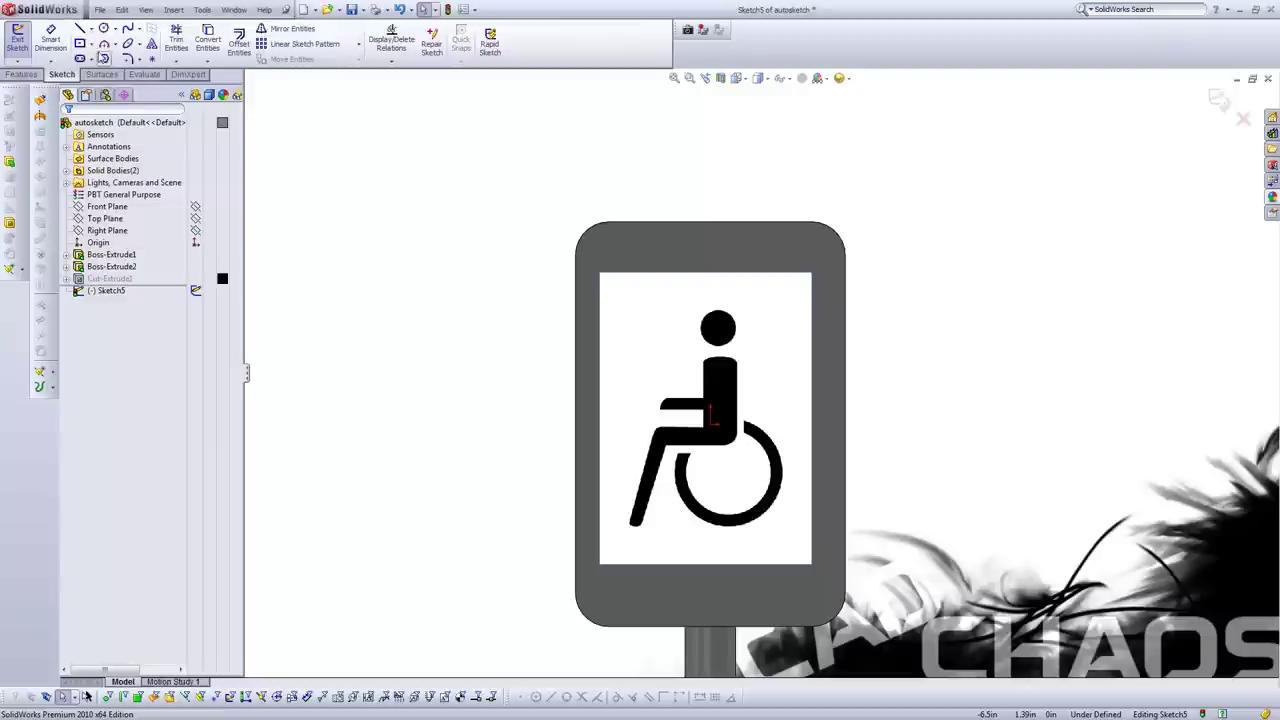
Draw a center rectangle on the symbol and dimension it 2.75 wide by 3.50 high.
{"action": "left_click", "coordinate": [710, 424]}
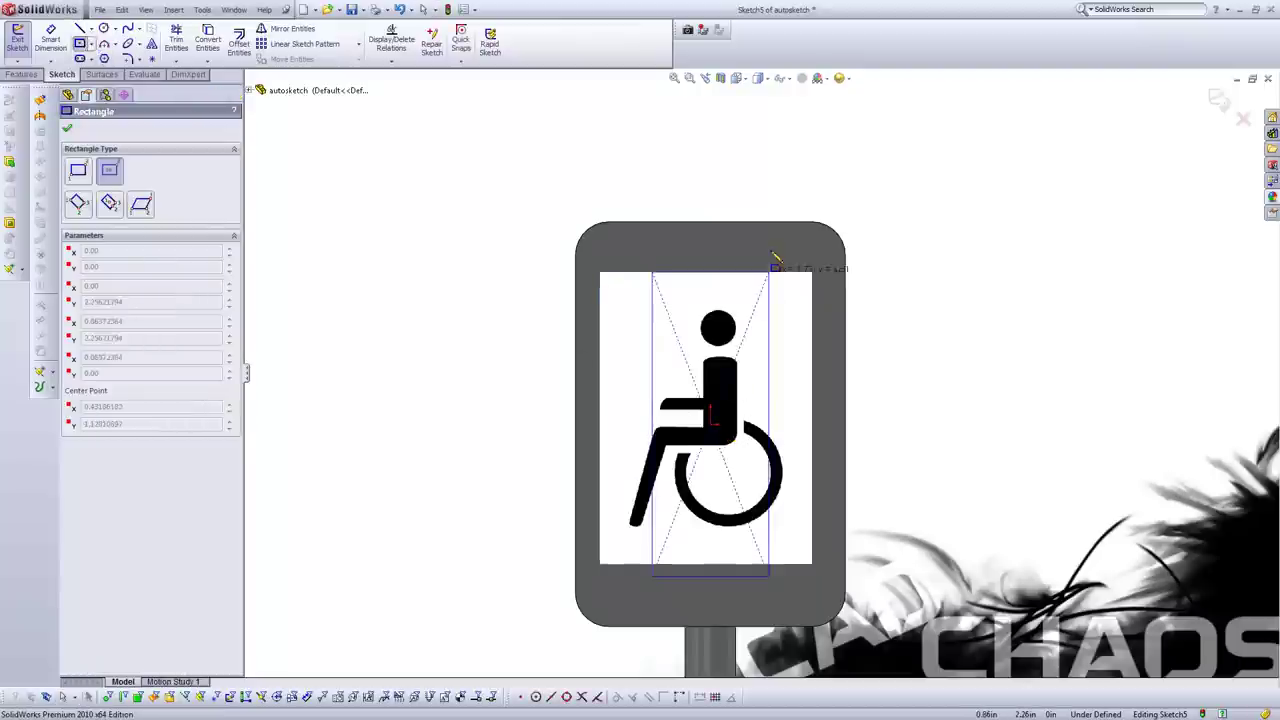
{"action": "left_click", "coordinate": [842, 265]}
{"action": "key", "text": "Escape"}
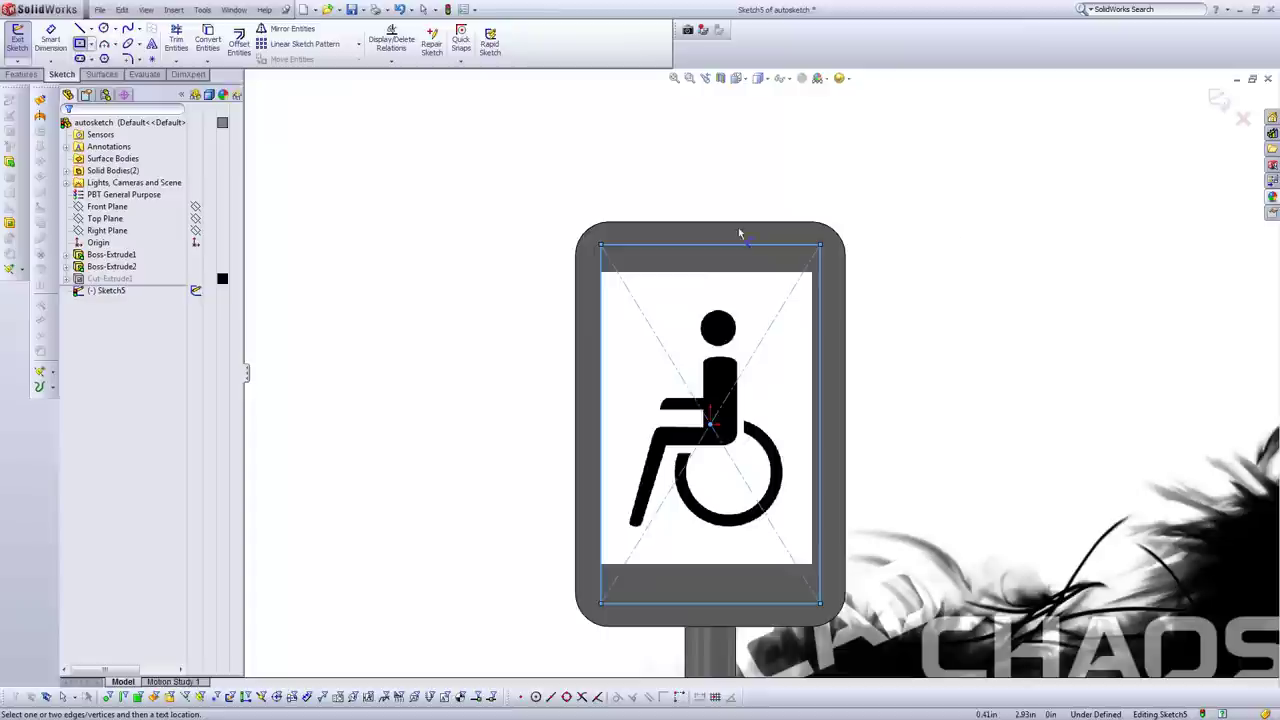
{"action": "key", "text": "d"}
{"action": "left_click", "coordinate": [735, 245]}
{"action": "left_click", "coordinate": [727, 190]}
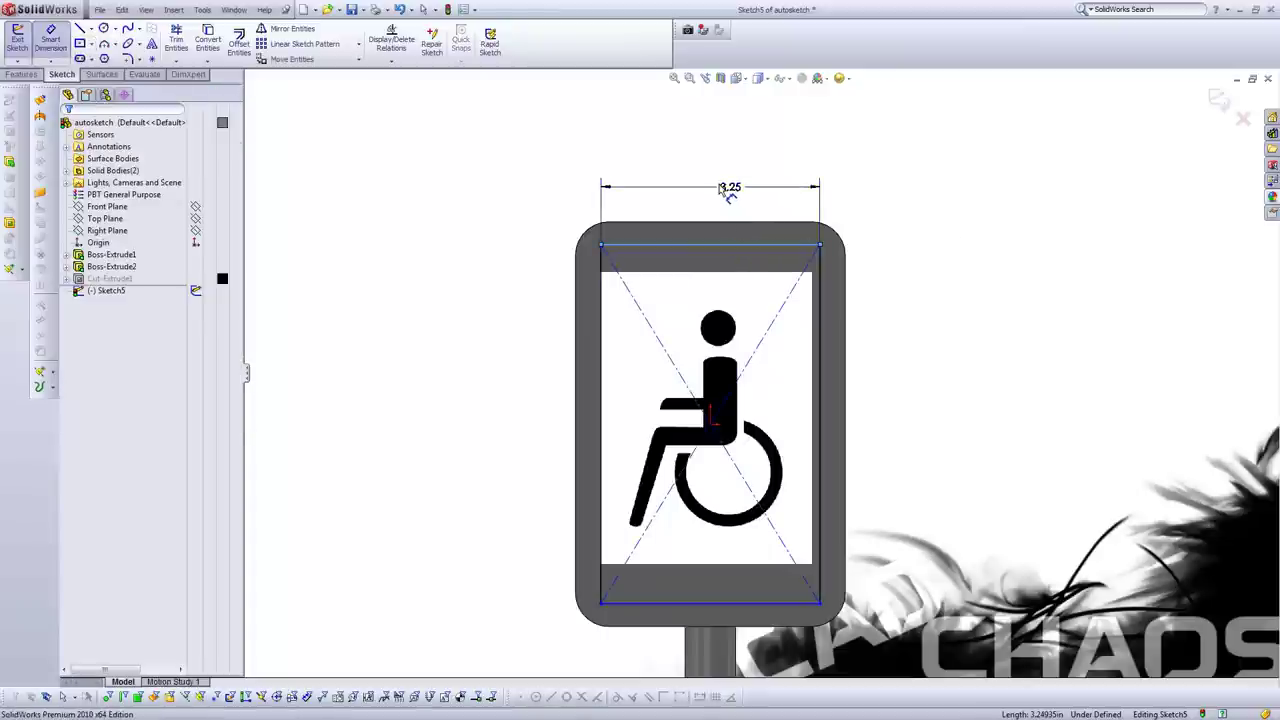
{"action": "double_click", "coordinate": [727, 190]}
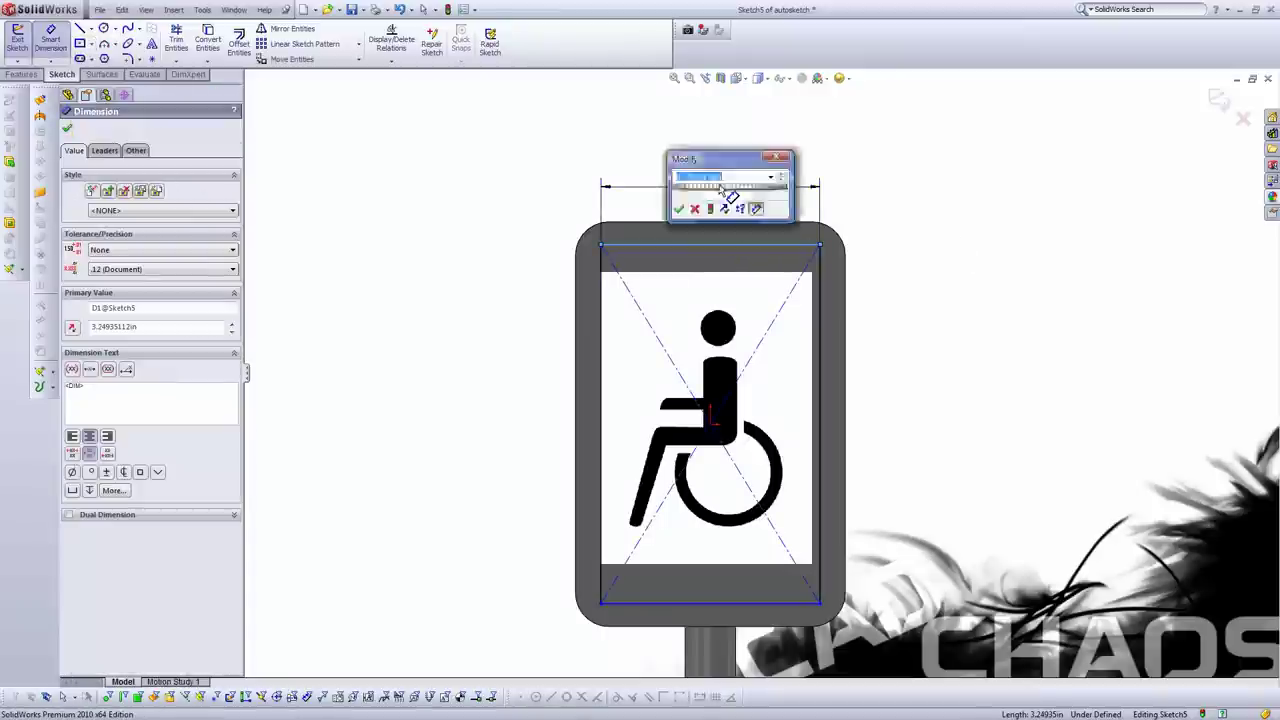
{"action": "type", "text": "2.75"}
{"action": "key", "text": "Return"}
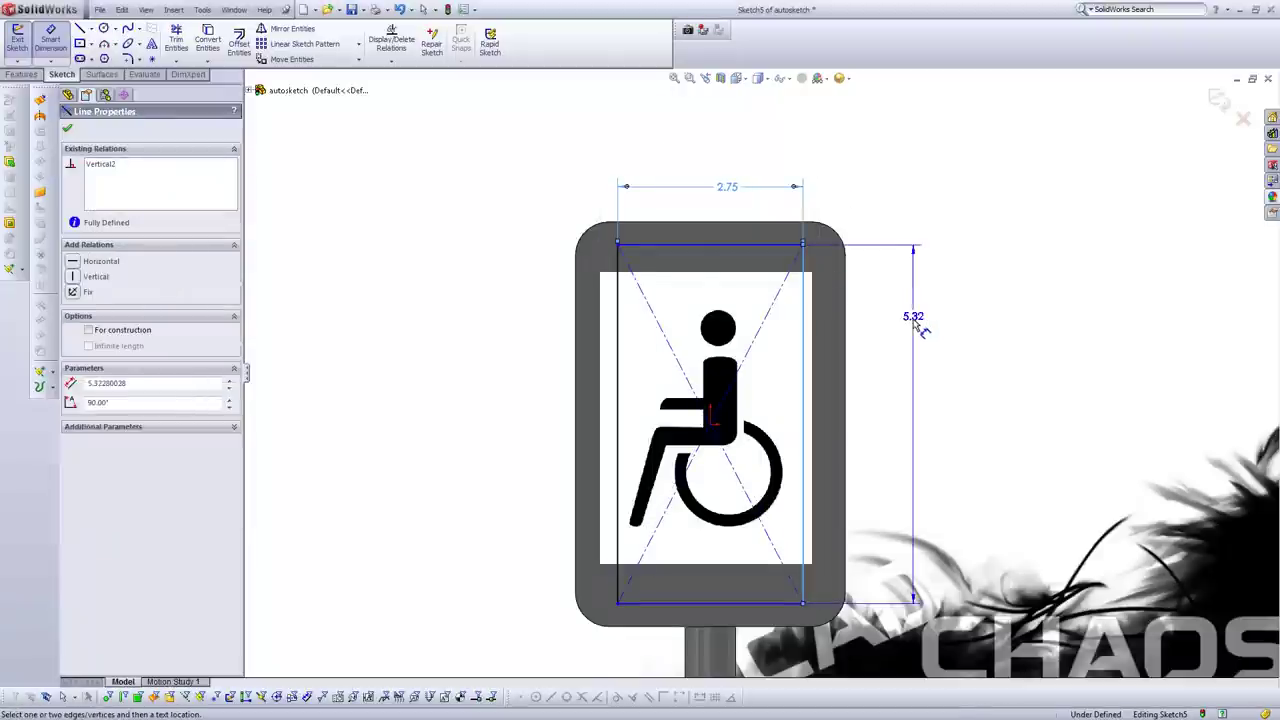
{"action": "left_click", "coordinate": [912, 322]}
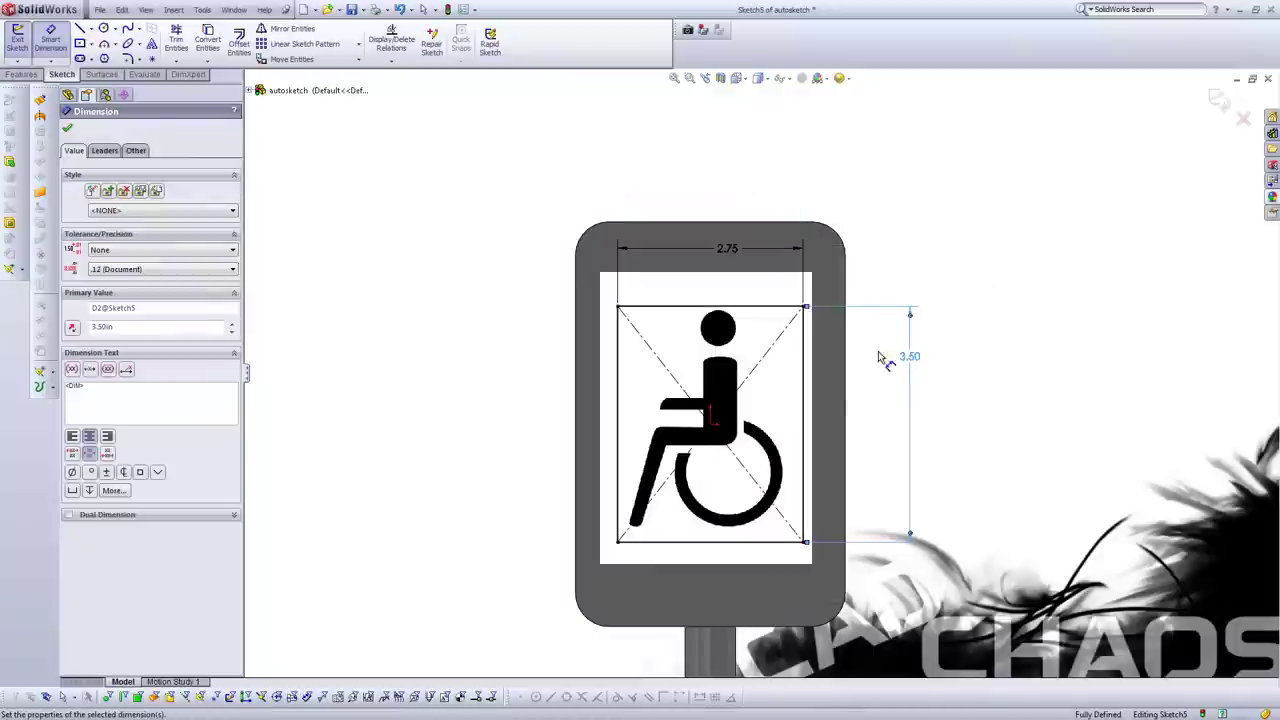
{"action": "key", "text": "Escape"}
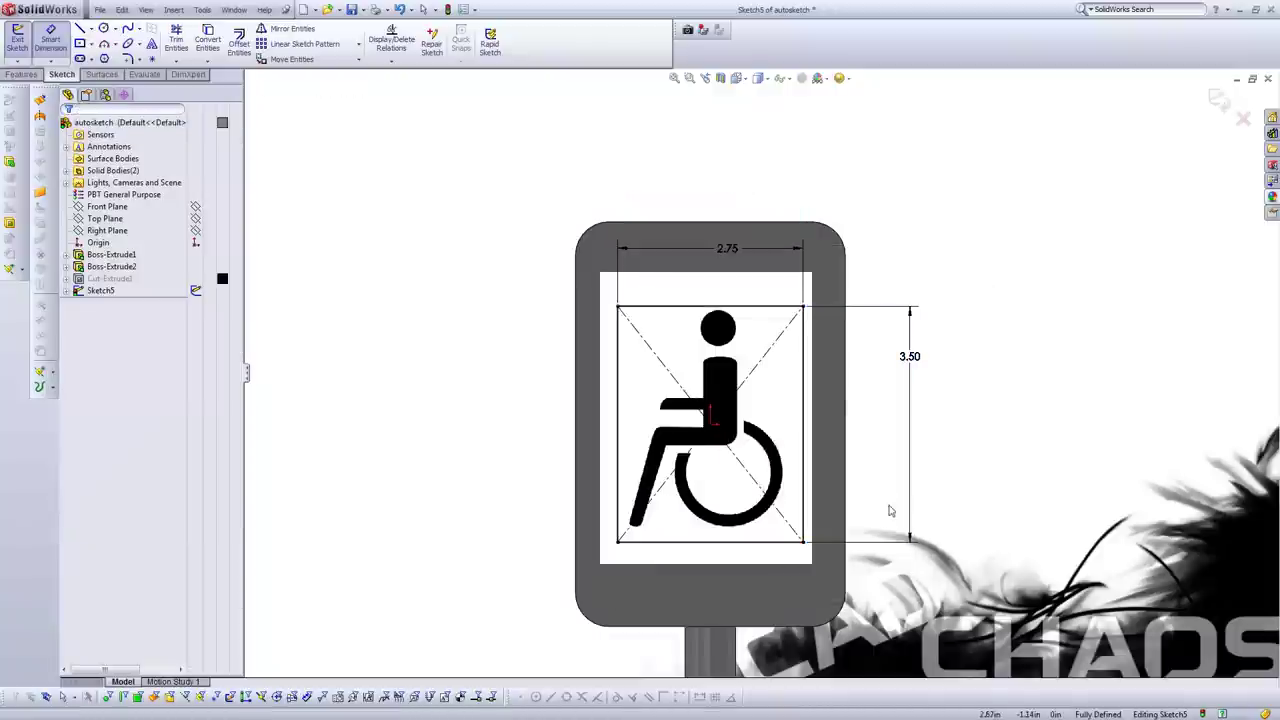
Convert the rectangle and its diagonals to construction geometry.
{"action": "left_click_drag", "start_coordinate": [957, 563], "coordinate": [474, 286]}
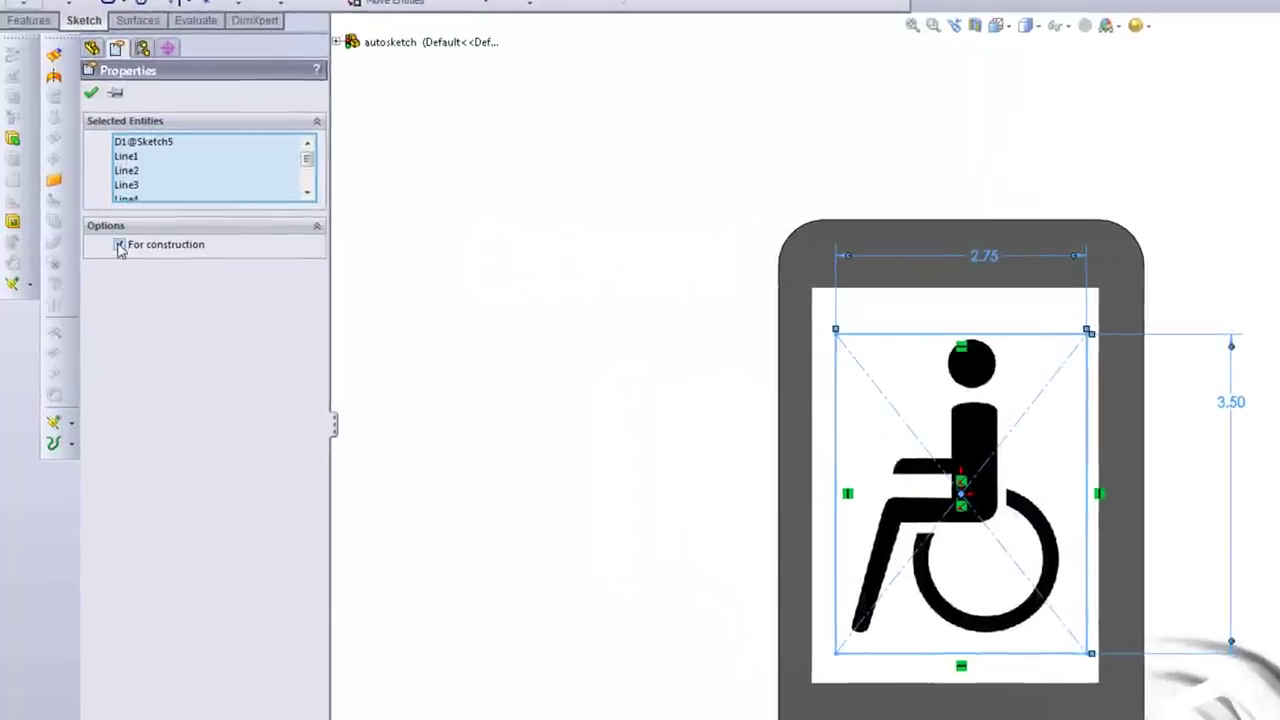
{"action": "left_click", "coordinate": [119, 245]}
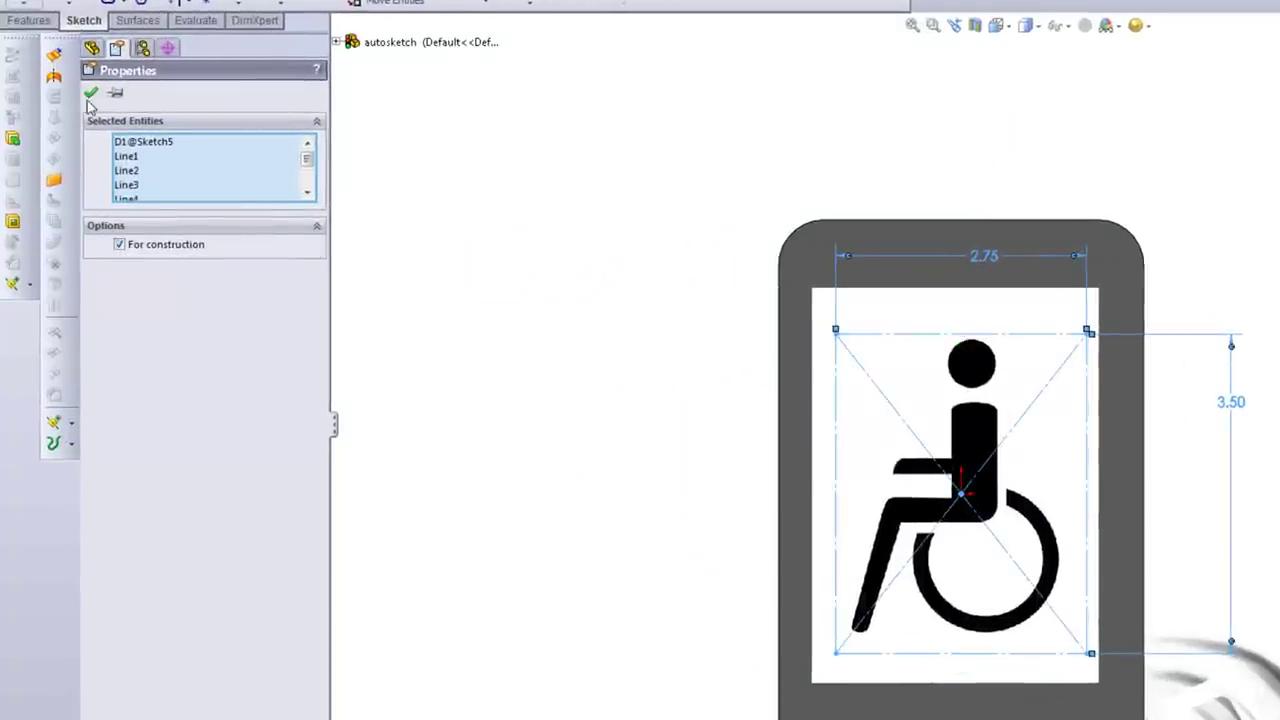
{"action": "key", "text": "Escape"}
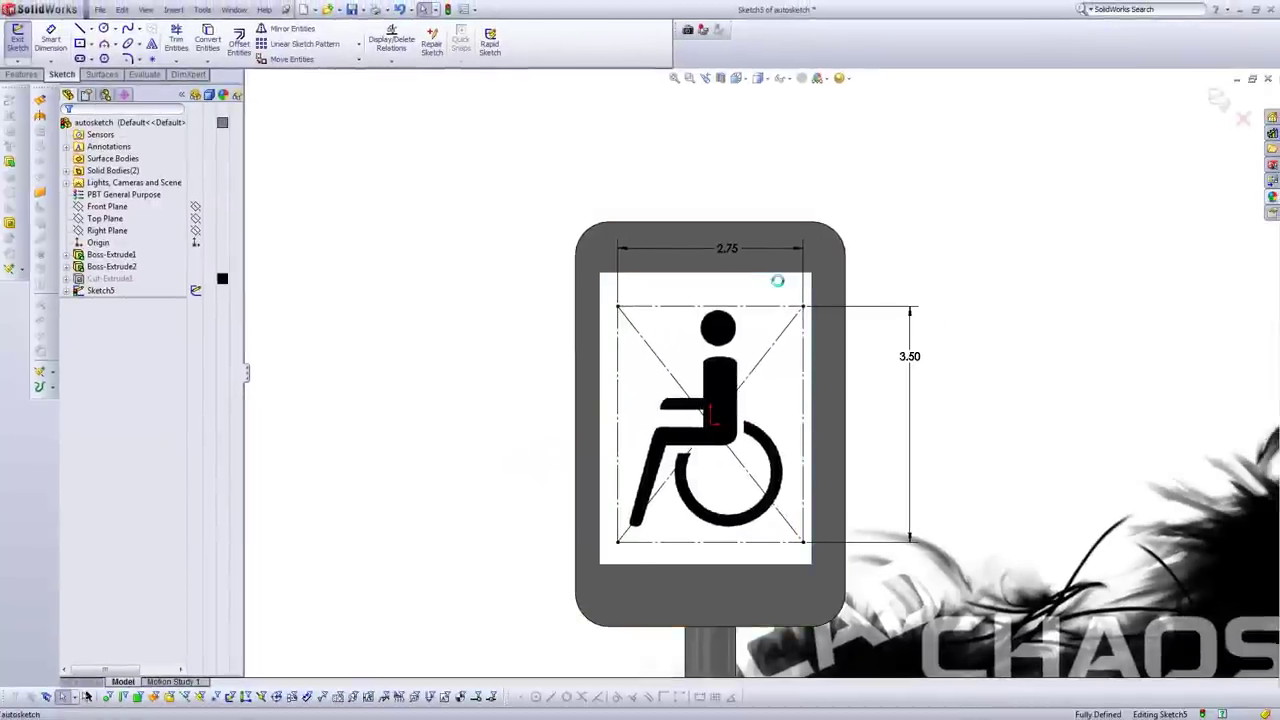
Shift and enlarge the wheelchair picture to about 3.39 × 4.67 in within the construction rectangle.
{"action": "left_click", "coordinate": [779, 287]}
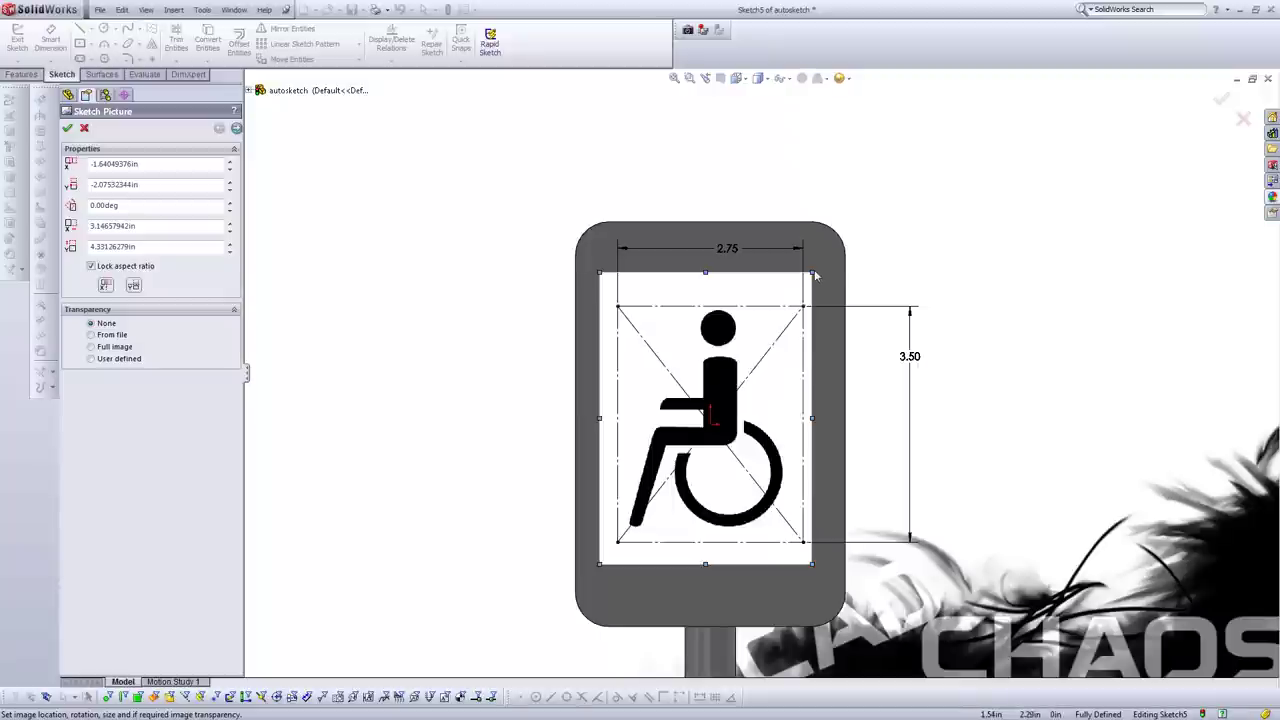
{"action": "left_click_drag", "start_coordinate": [711, 423], "coordinate": [699, 427]}
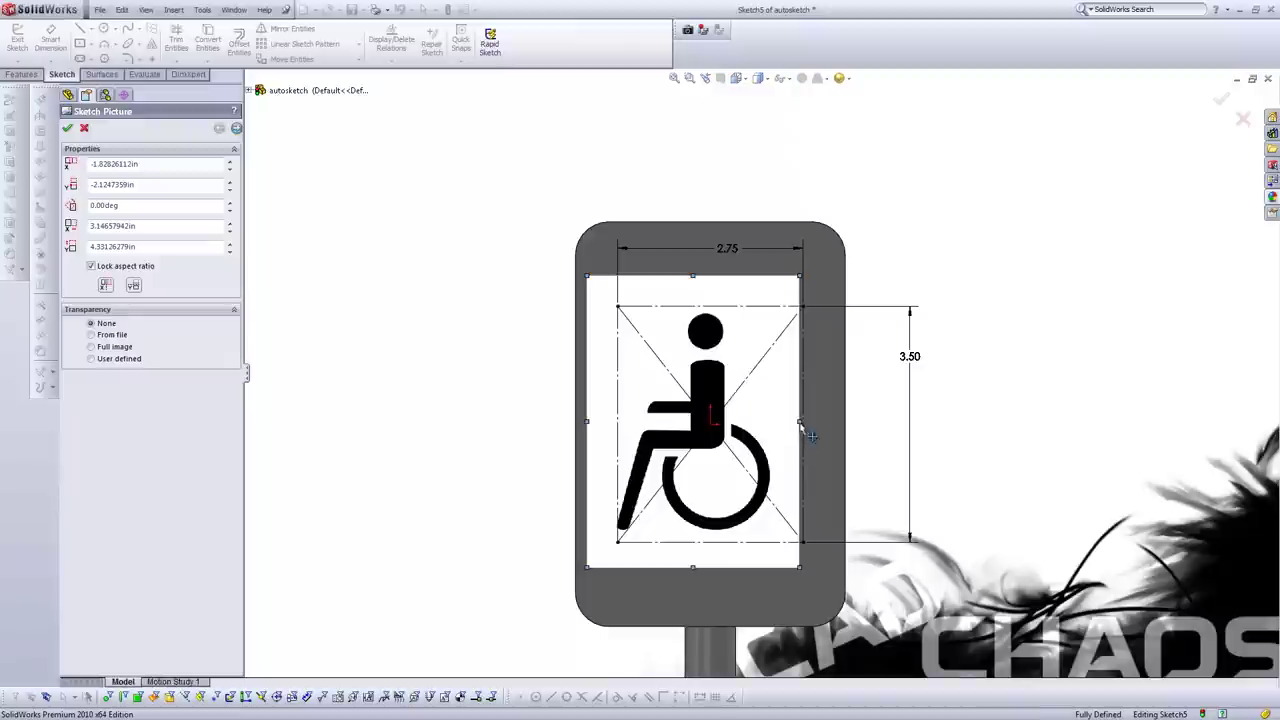
{"action": "left_click_drag", "start_coordinate": [799, 421], "coordinate": [817, 422]}
{"action": "left_click_drag", "start_coordinate": [735, 428], "coordinate": [743, 434]}
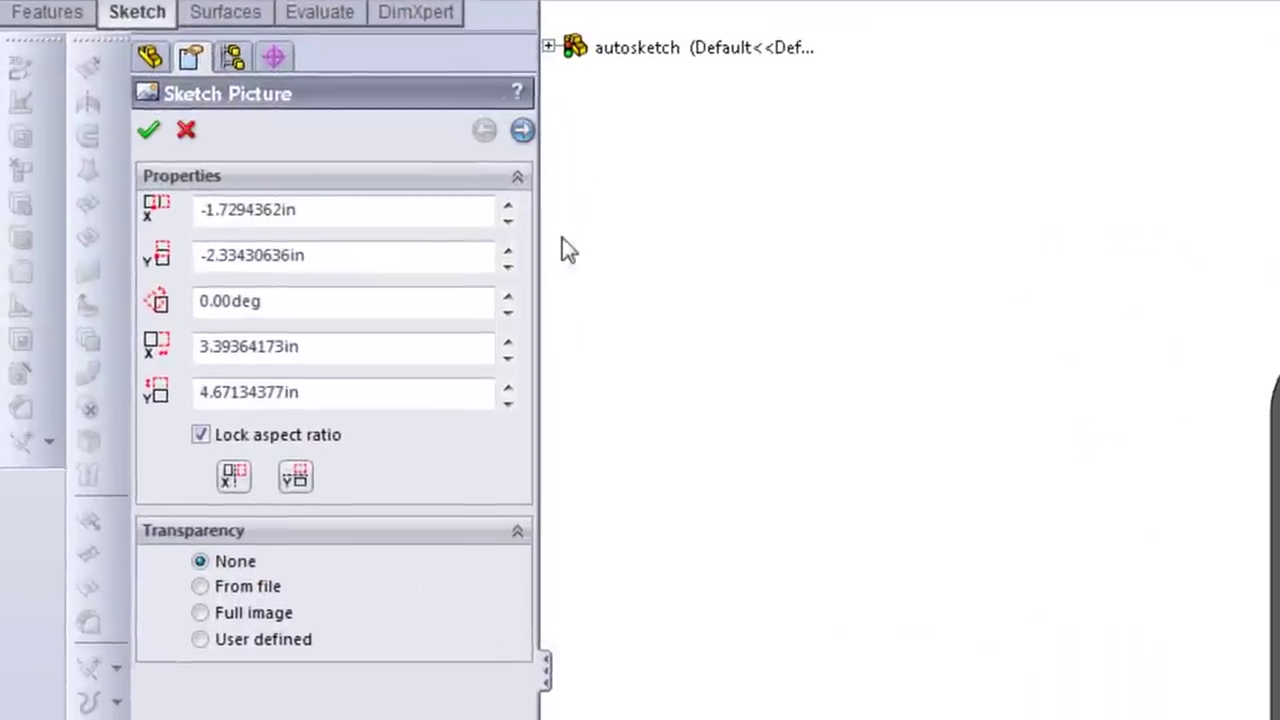
{"action": "left_click", "coordinate": [525, 131]}
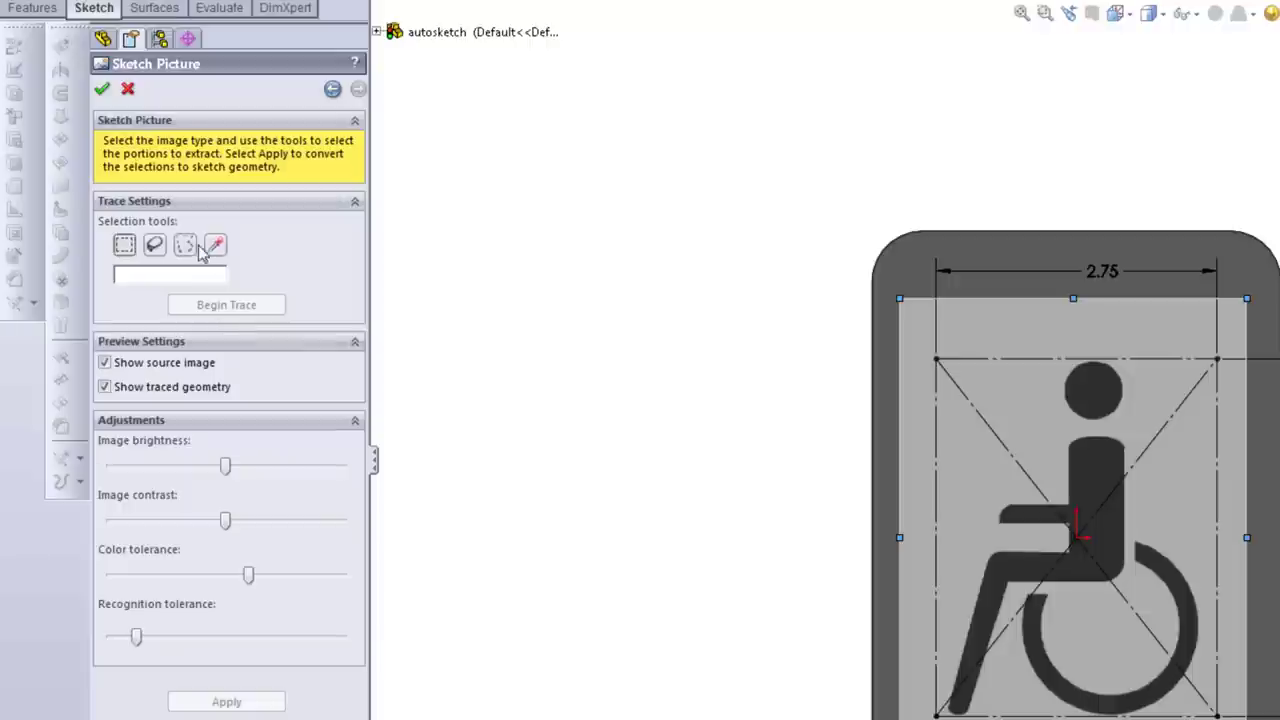
{"action": "left_click", "coordinate": [125, 246]}
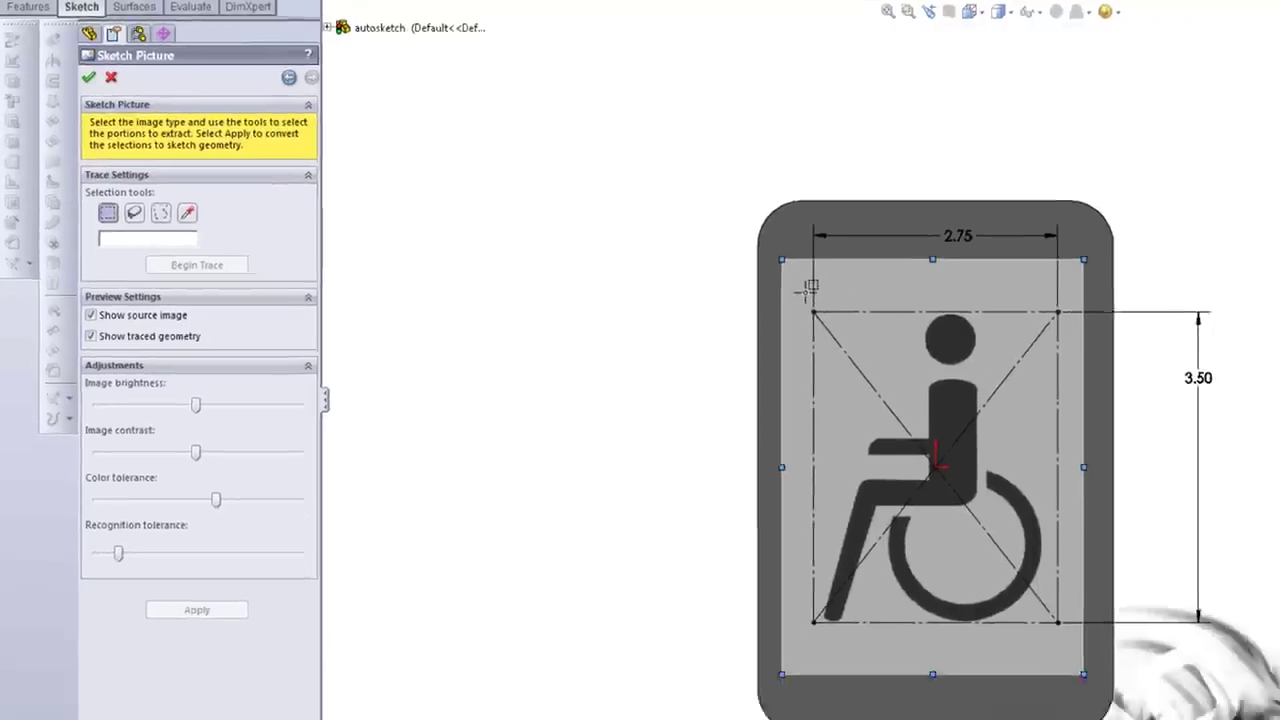
{"action": "mouse_move", "coordinate": [808, 290]}
{"action": "left_mouse_down"}
{"action": "mouse_move", "coordinate": [1041, 650]}
{"action": "mouse_move", "coordinate": [1063, 642]}
{"action": "left_mouse_up"}
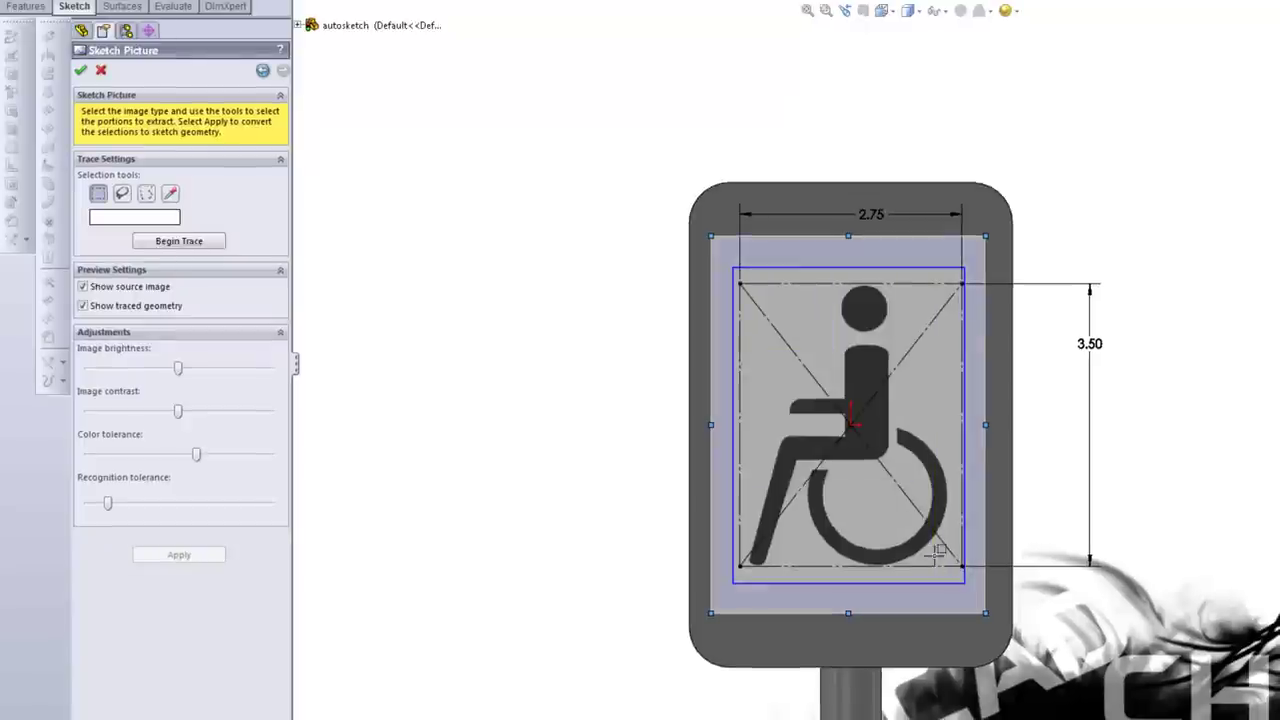
{"action": "left_click", "coordinate": [122, 193]}
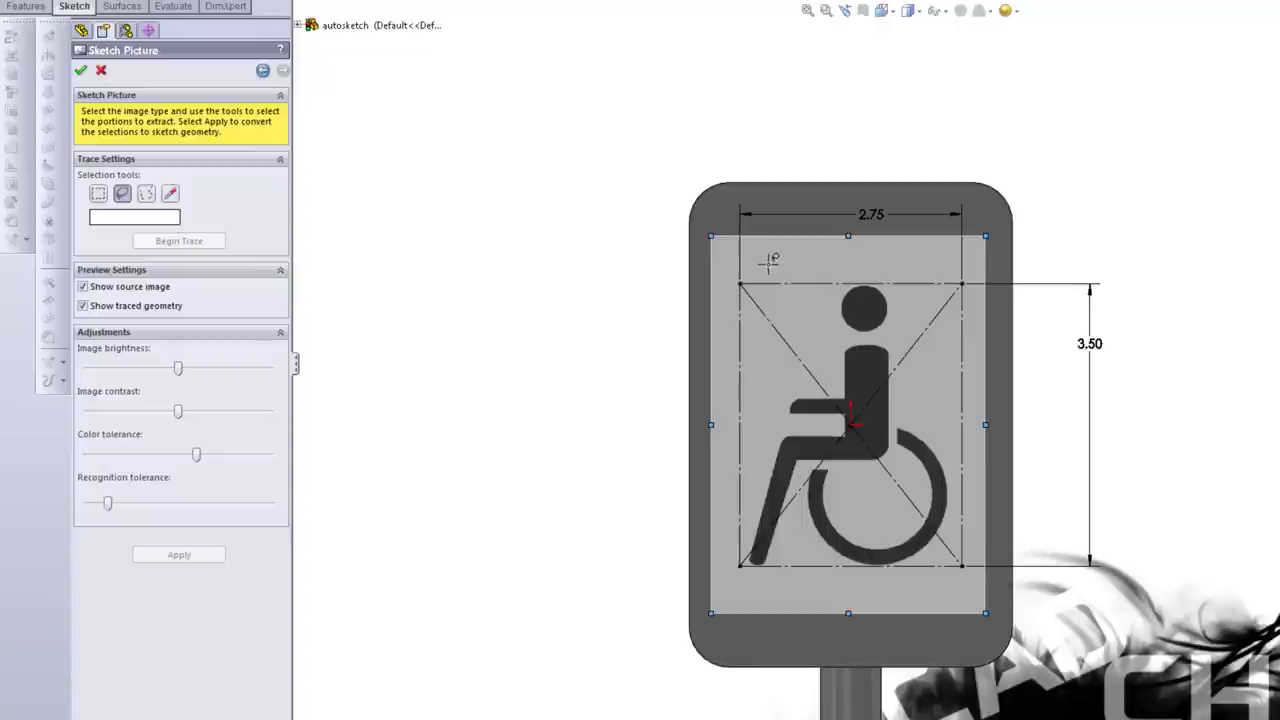
{"action": "mouse_move", "coordinate": [764, 263]}
{"action": "left_mouse_down"}
{"action": "mouse_move", "coordinate": [963, 290]}
{"action": "mouse_move", "coordinate": [968, 320]}
{"action": "left_mouse_up"}
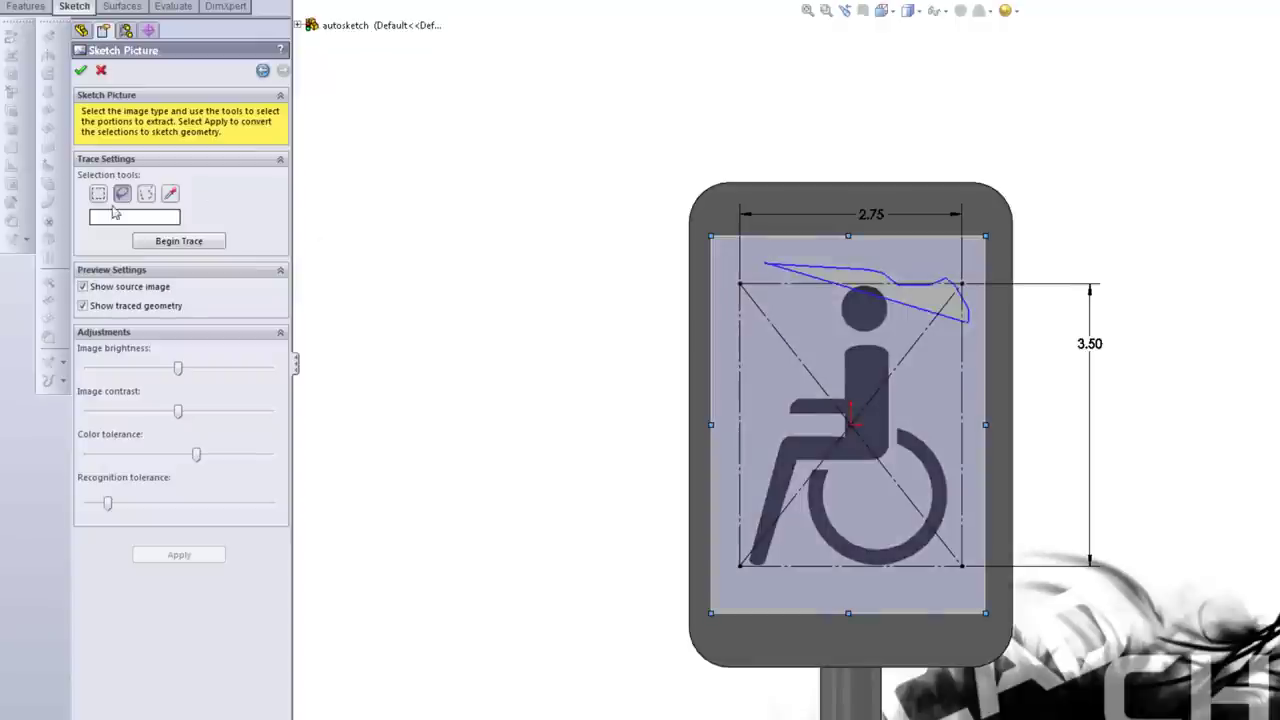
{"action": "left_click", "coordinate": [146, 193]}
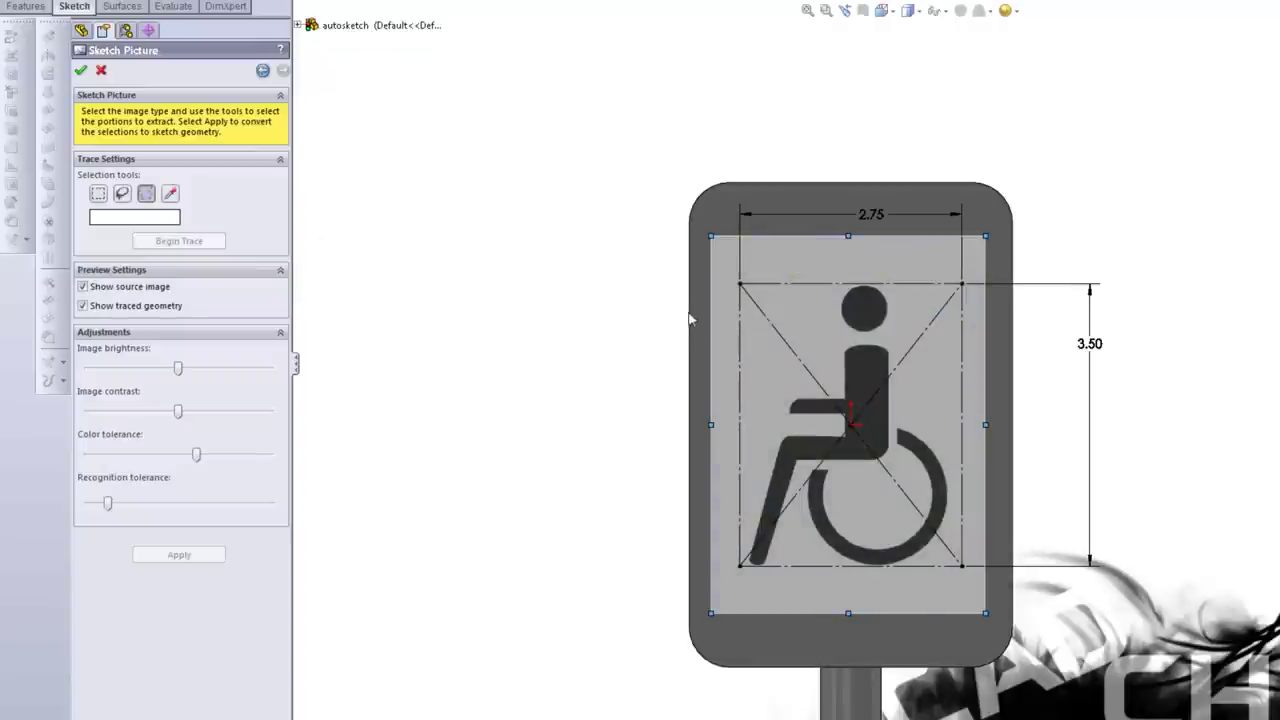
{"action": "left_click", "coordinate": [734, 317]}
{"action": "left_click", "coordinate": [867, 263]}
{"action": "left_click", "coordinate": [930, 325]}
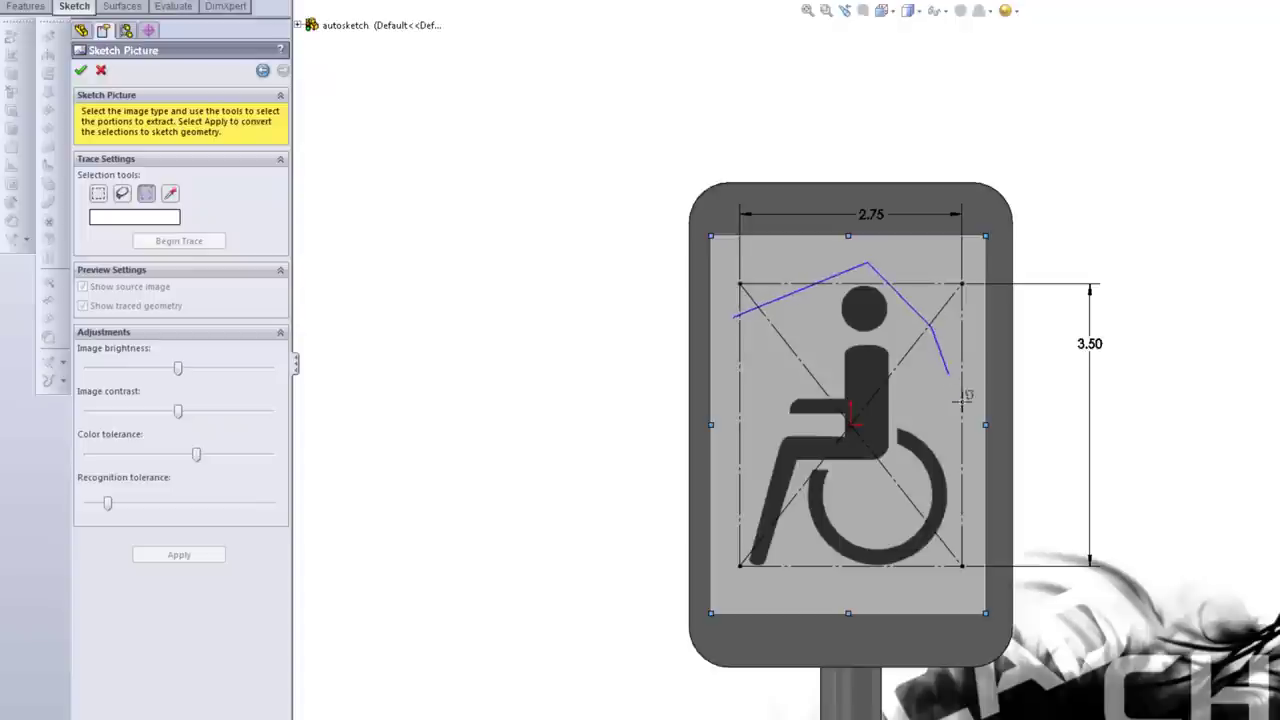
{"action": "left_click", "coordinate": [962, 403]}
{"action": "left_click", "coordinate": [170, 194]}
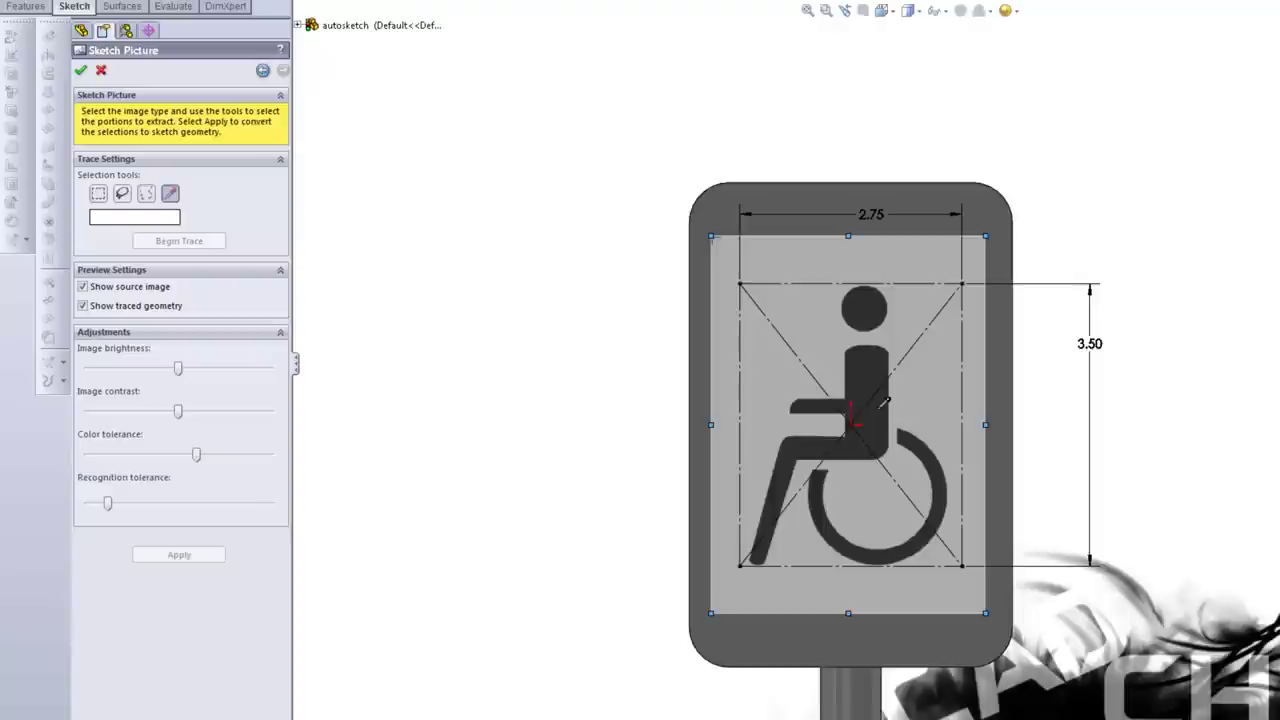
{"action": "left_click", "coordinate": [99, 194]}
{"action": "mouse_move", "coordinate": [754, 312]}
{"action": "left_mouse_down"}
{"action": "mouse_move", "coordinate": [859, 270]}
{"action": "mouse_move", "coordinate": [936, 268]}
{"action": "left_mouse_up"}
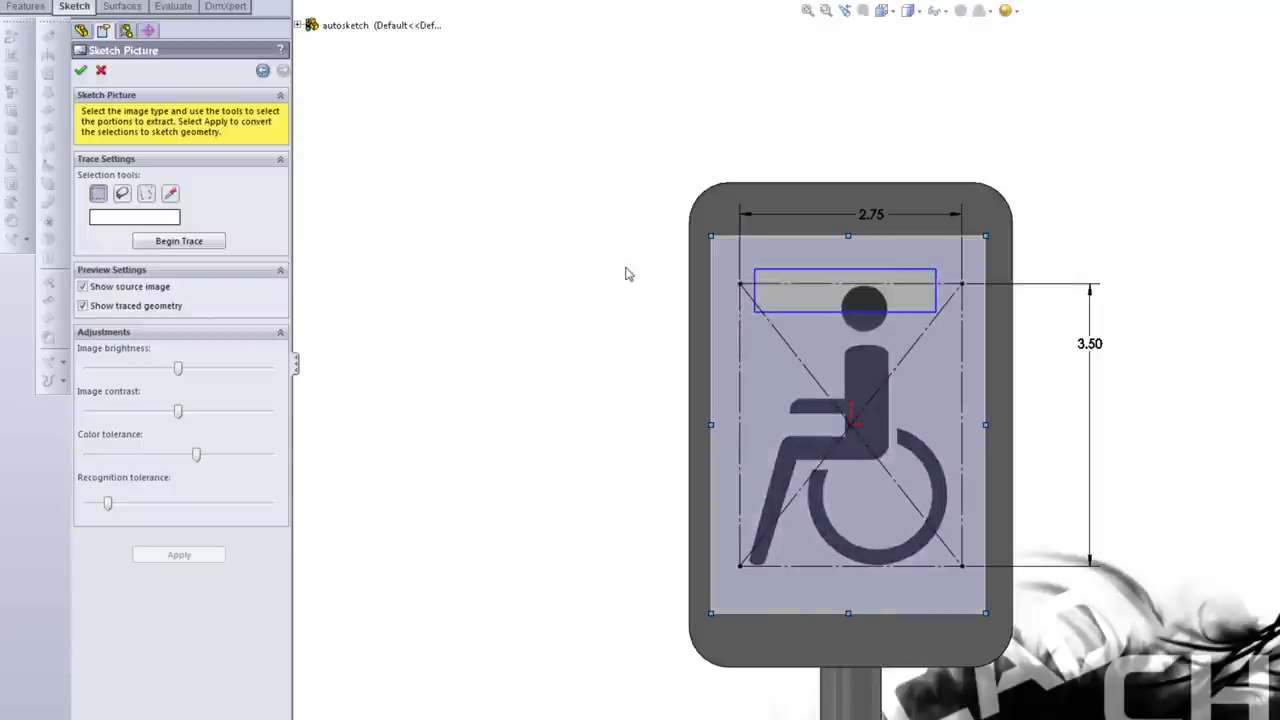
{"action": "left_click", "coordinate": [261, 72]}
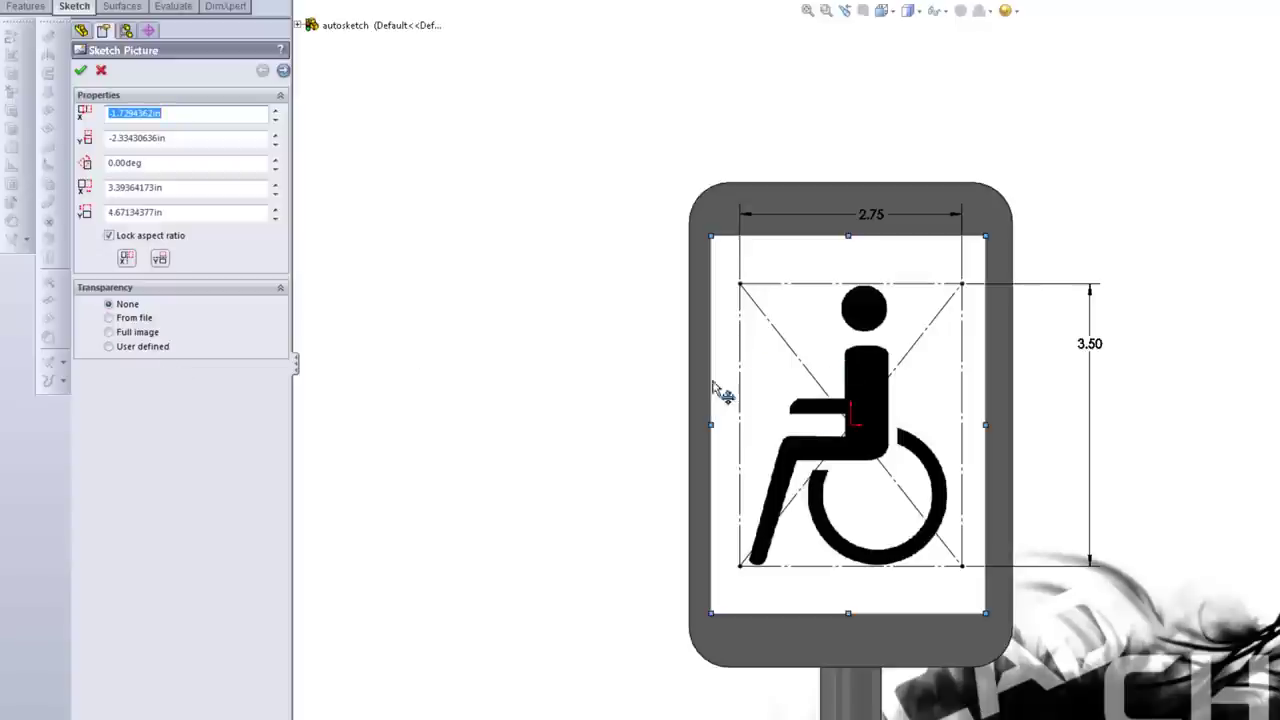
Make the picture's white background transparent using User defined transparency at 1.00.
{"action": "left_click", "coordinate": [126, 350]}
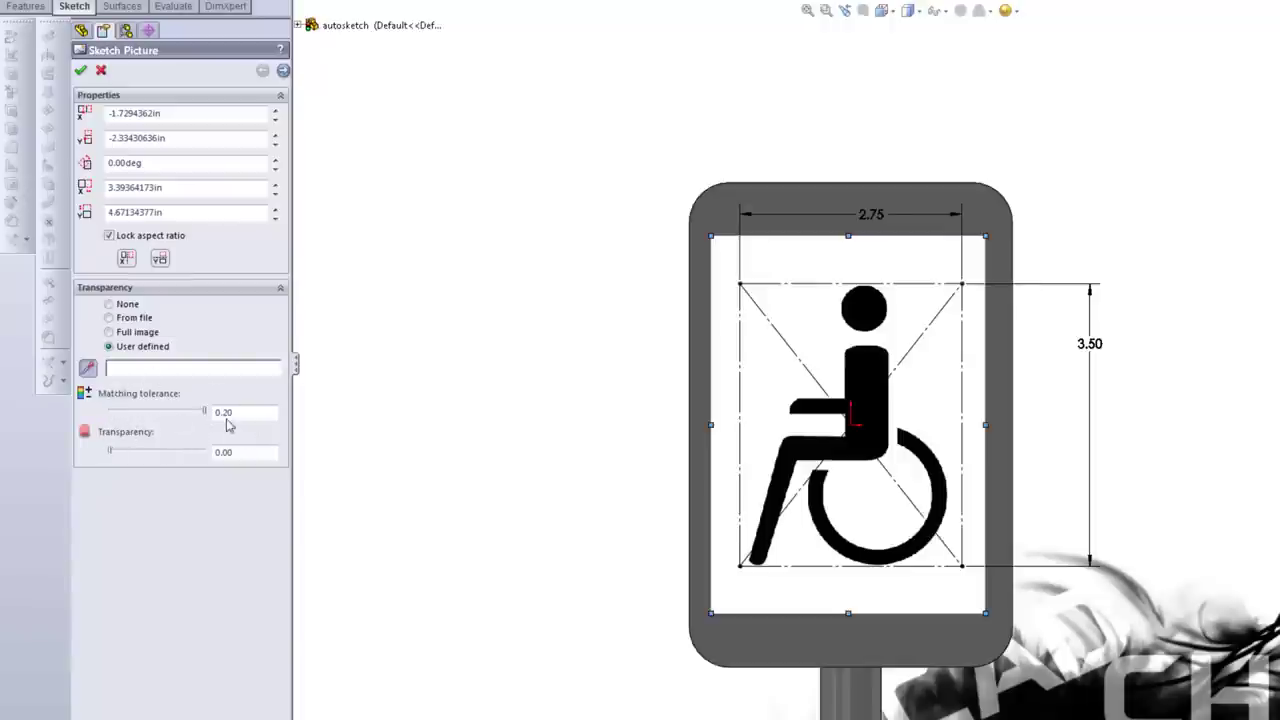
{"action": "left_click_drag", "start_coordinate": [110, 456], "coordinate": [174, 459]}
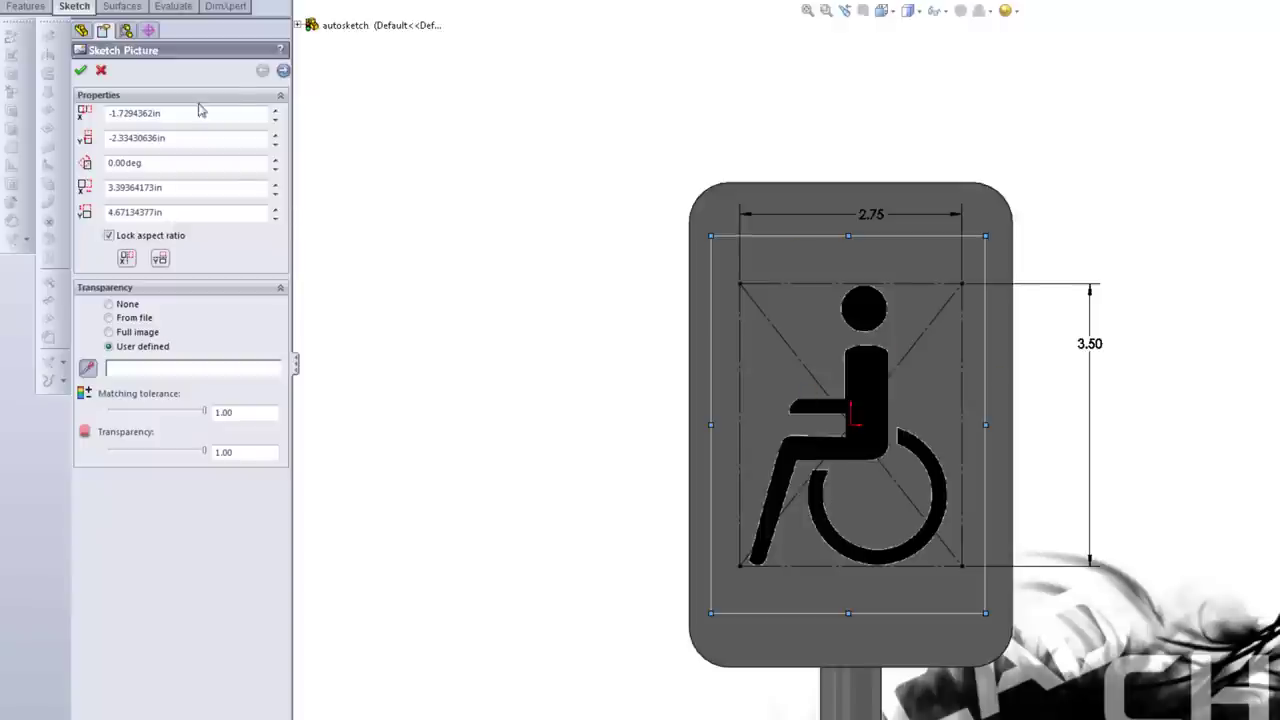
{"action": "left_click", "coordinate": [283, 70]}
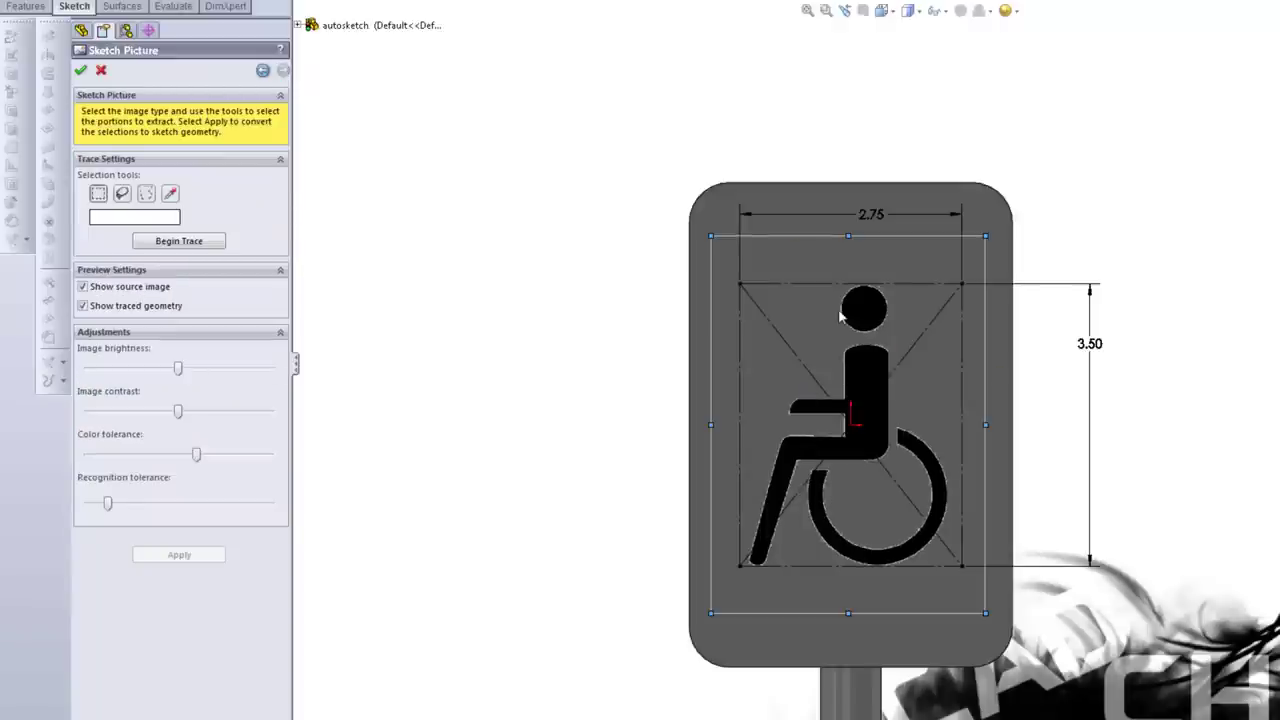
Select a rectangular trace area enclosing the whole wheelchair symbol.
{"action": "left_click", "coordinate": [98, 194]}
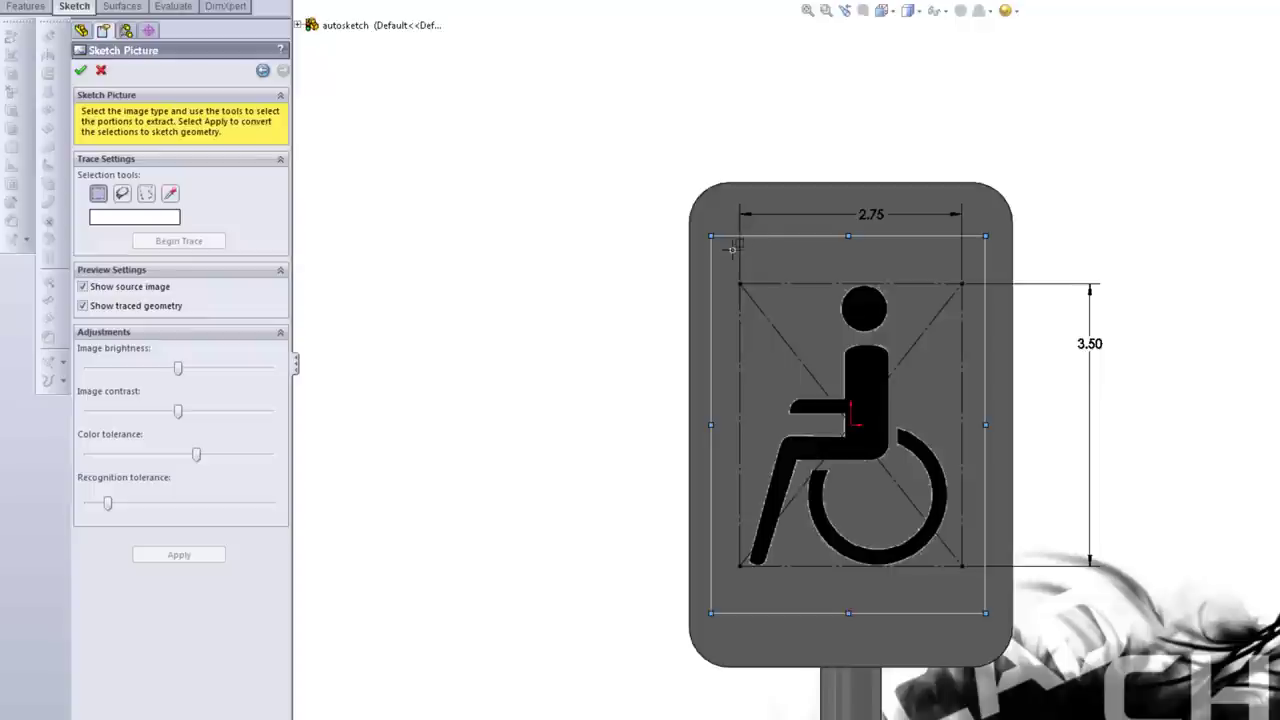
{"action": "mouse_move", "coordinate": [730, 262]}
{"action": "left_mouse_down"}
{"action": "mouse_move", "coordinate": [970, 505]}
{"action": "mouse_move", "coordinate": [958, 597]}
{"action": "left_mouse_up"}
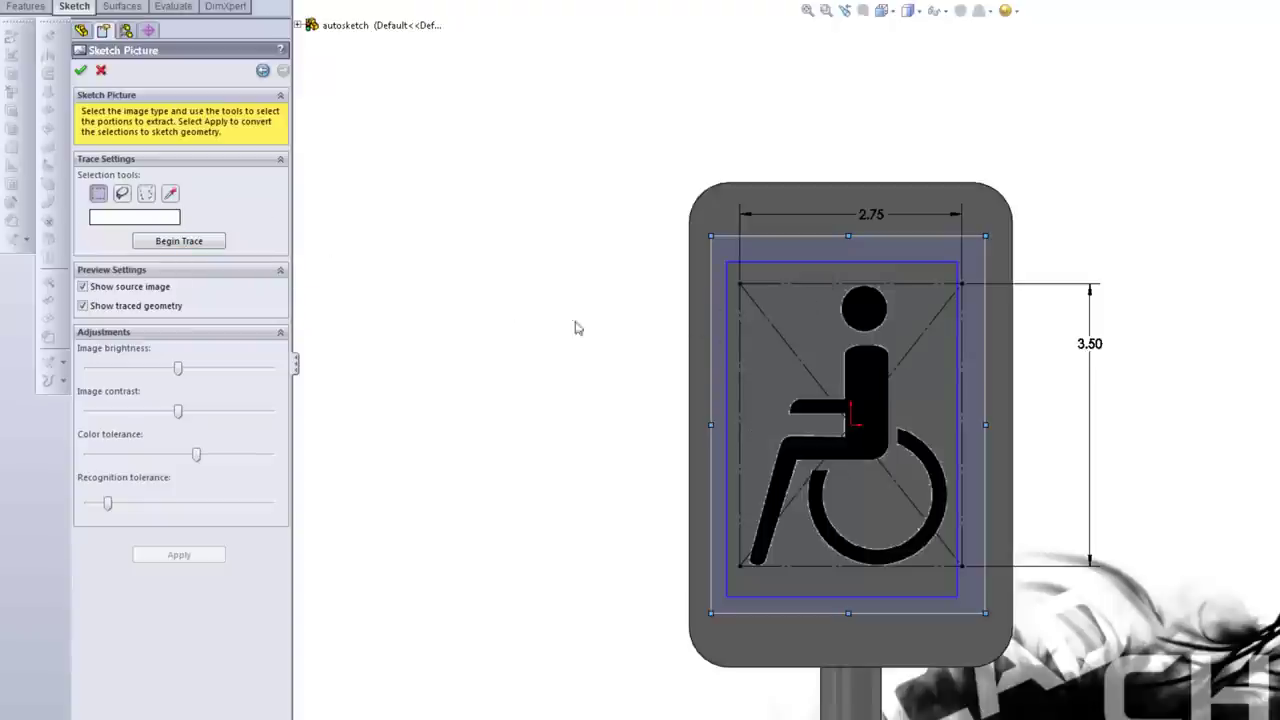
Trace the symbol, adjusting brightness, contrast, colour and recognition tolerance until the outline fits.
{"action": "left_click", "coordinate": [206, 250]}
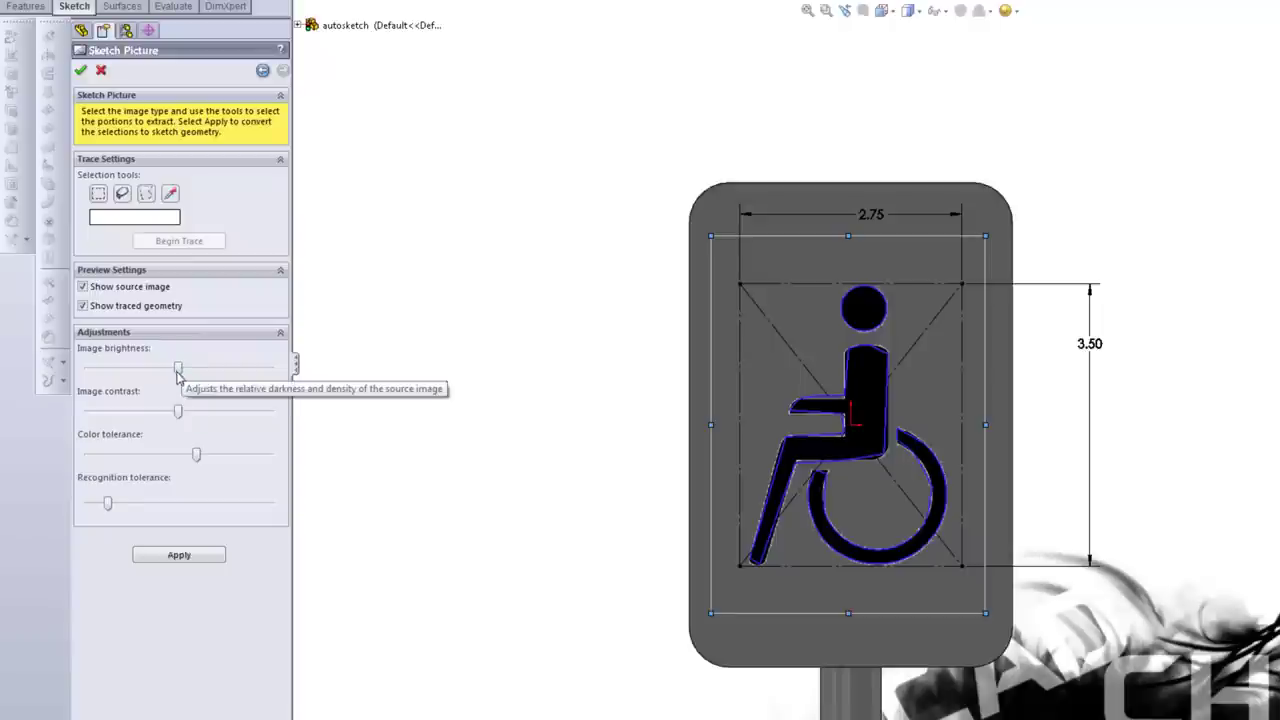
{"action": "mouse_move", "coordinate": [178, 367]}
{"action": "left_mouse_down"}
{"action": "mouse_move", "coordinate": [237, 368]}
{"action": "mouse_move", "coordinate": [168, 370]}
{"action": "mouse_move", "coordinate": [191, 368]}
{"action": "left_mouse_up"}
{"action": "left_click_drag", "start_coordinate": [179, 412], "coordinate": [250, 410]}
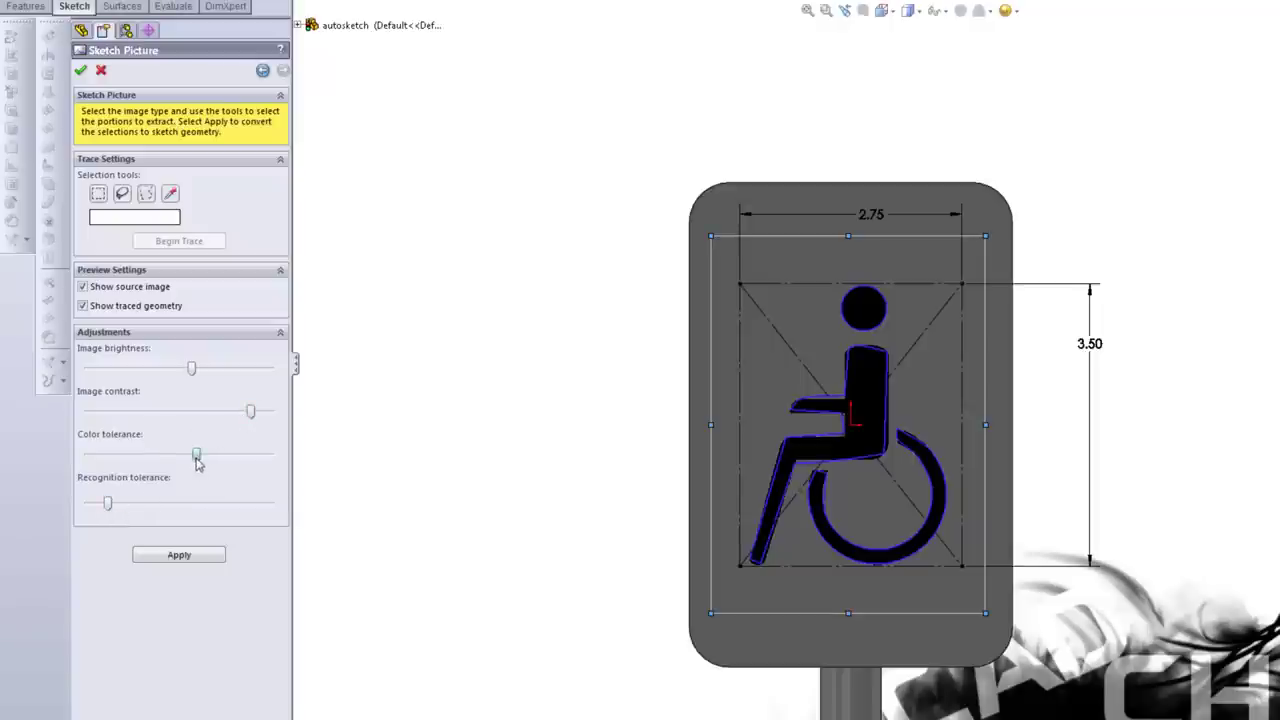
{"action": "mouse_move", "coordinate": [197, 462]}
{"action": "left_mouse_down"}
{"action": "mouse_move", "coordinate": [86, 459]}
{"action": "mouse_move", "coordinate": [106, 455]}
{"action": "left_mouse_up"}
{"action": "mouse_move", "coordinate": [110, 507]}
{"action": "left_mouse_down"}
{"action": "mouse_move", "coordinate": [87, 509]}
{"action": "mouse_move", "coordinate": [157, 507]}
{"action": "left_mouse_up"}
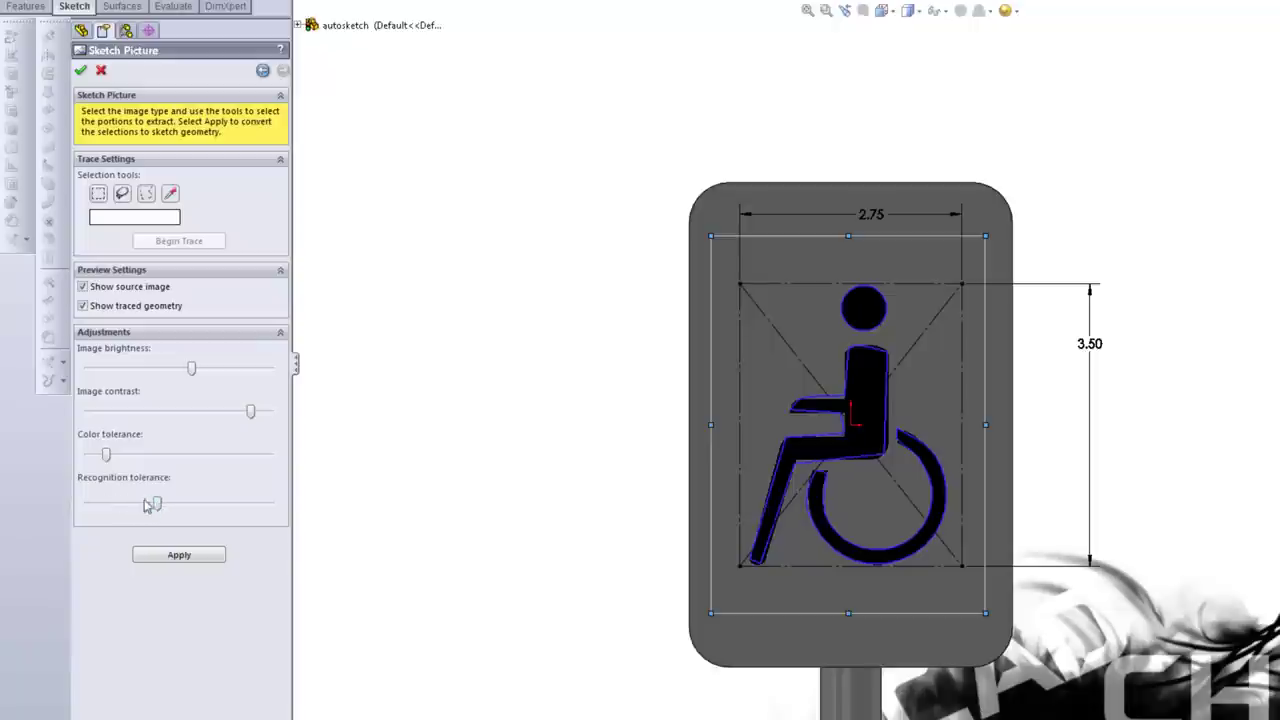
{"action": "left_click_drag", "start_coordinate": [107, 457], "coordinate": [193, 457]}
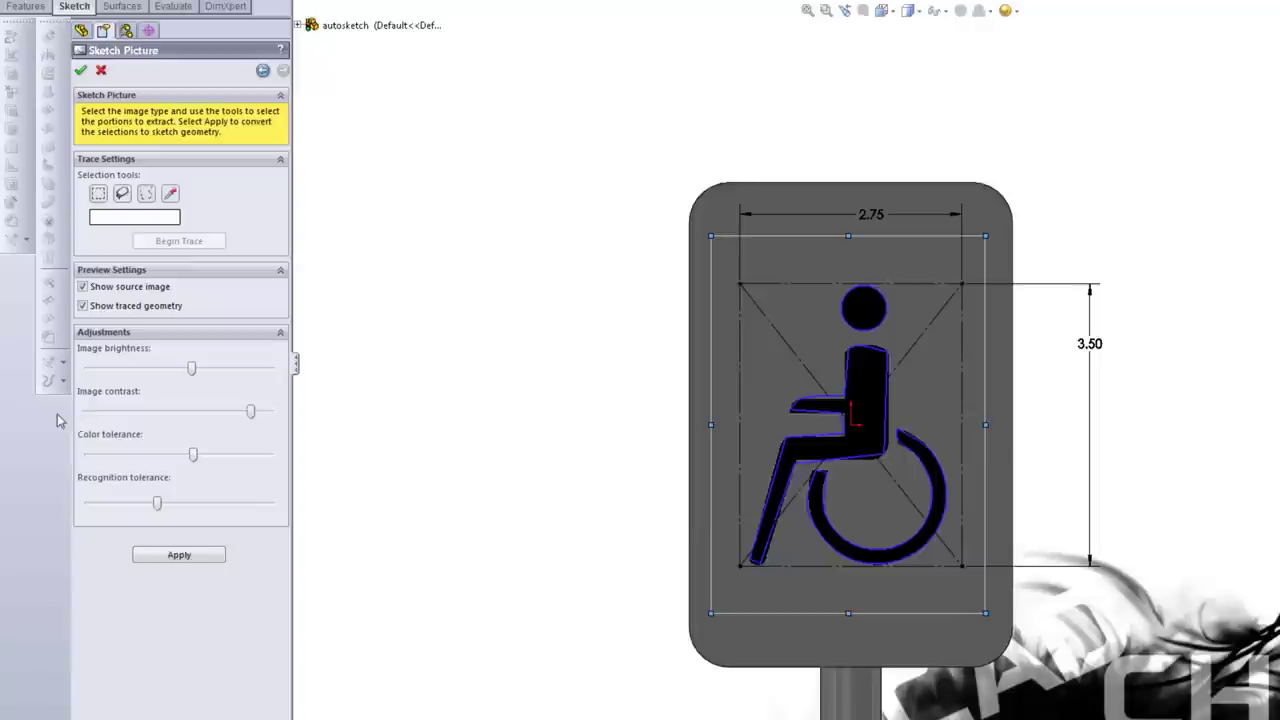
{"action": "left_click_drag", "start_coordinate": [194, 457], "coordinate": [252, 456]}
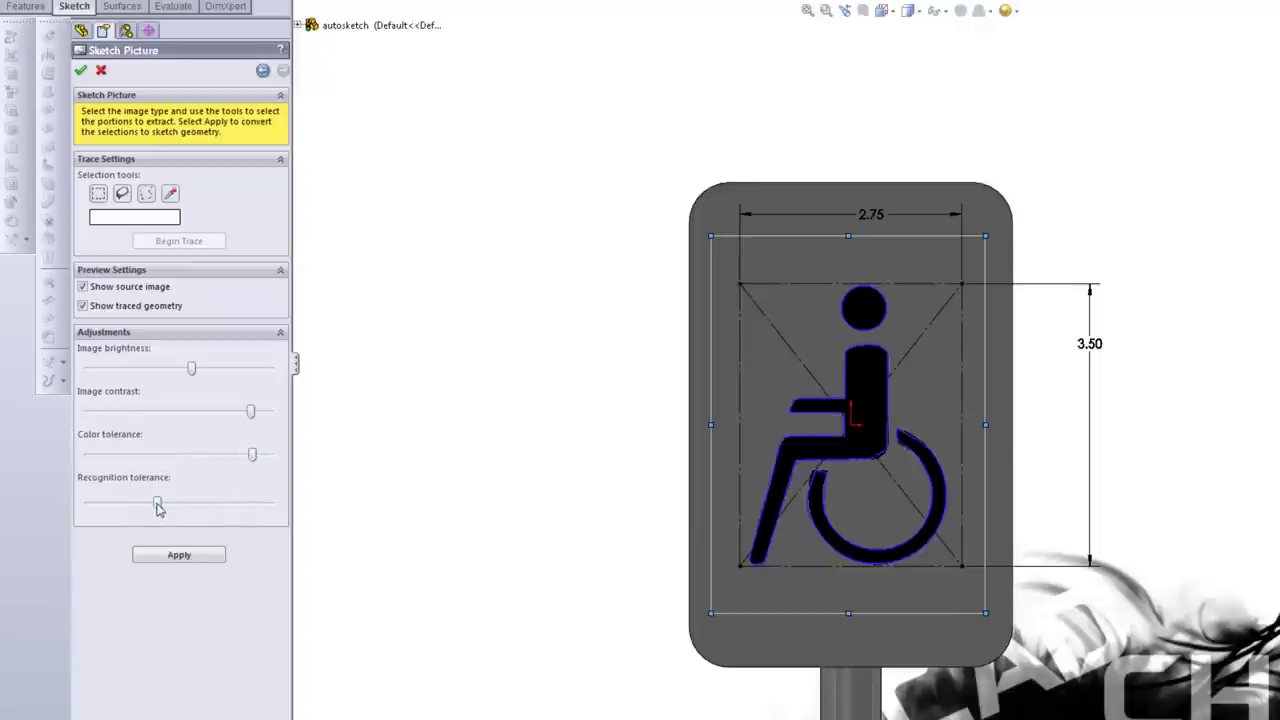
{"action": "left_click_drag", "start_coordinate": [157, 504], "coordinate": [119, 510]}
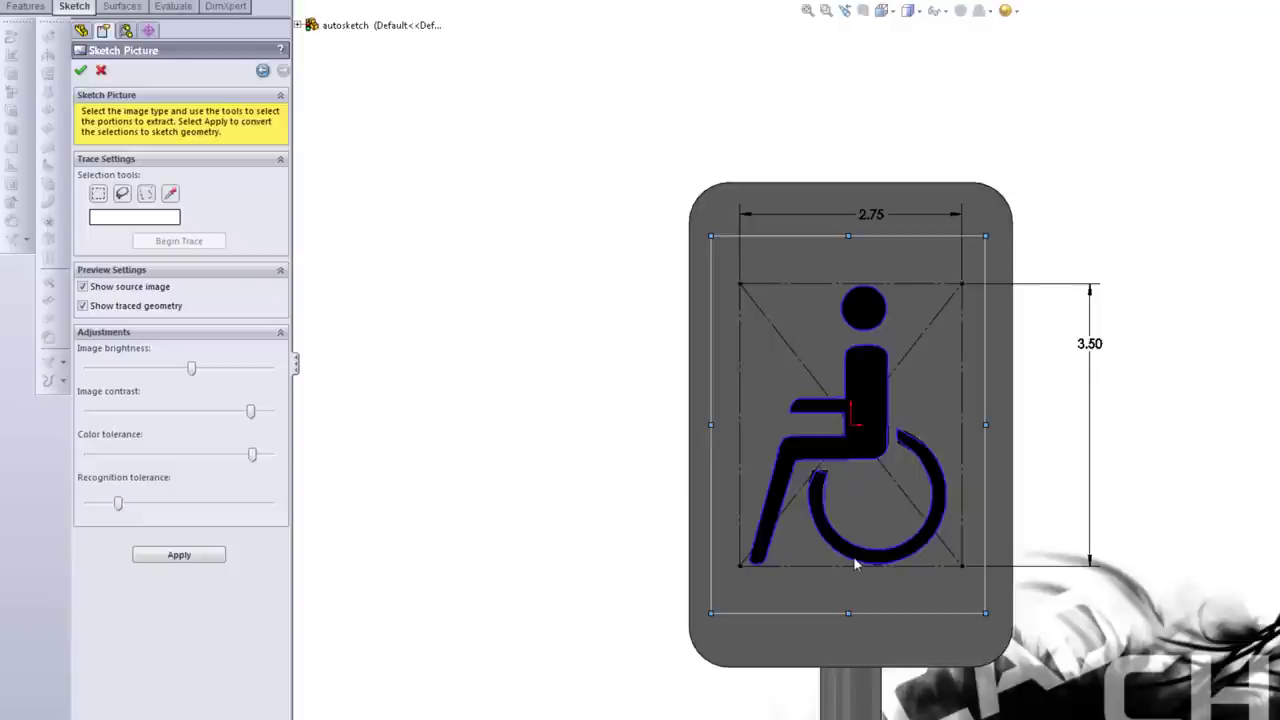
Accept the trace and cut the wheelchair outline Blind 0.10 in into the sign face.
{"action": "left_click", "coordinate": [81, 71]}
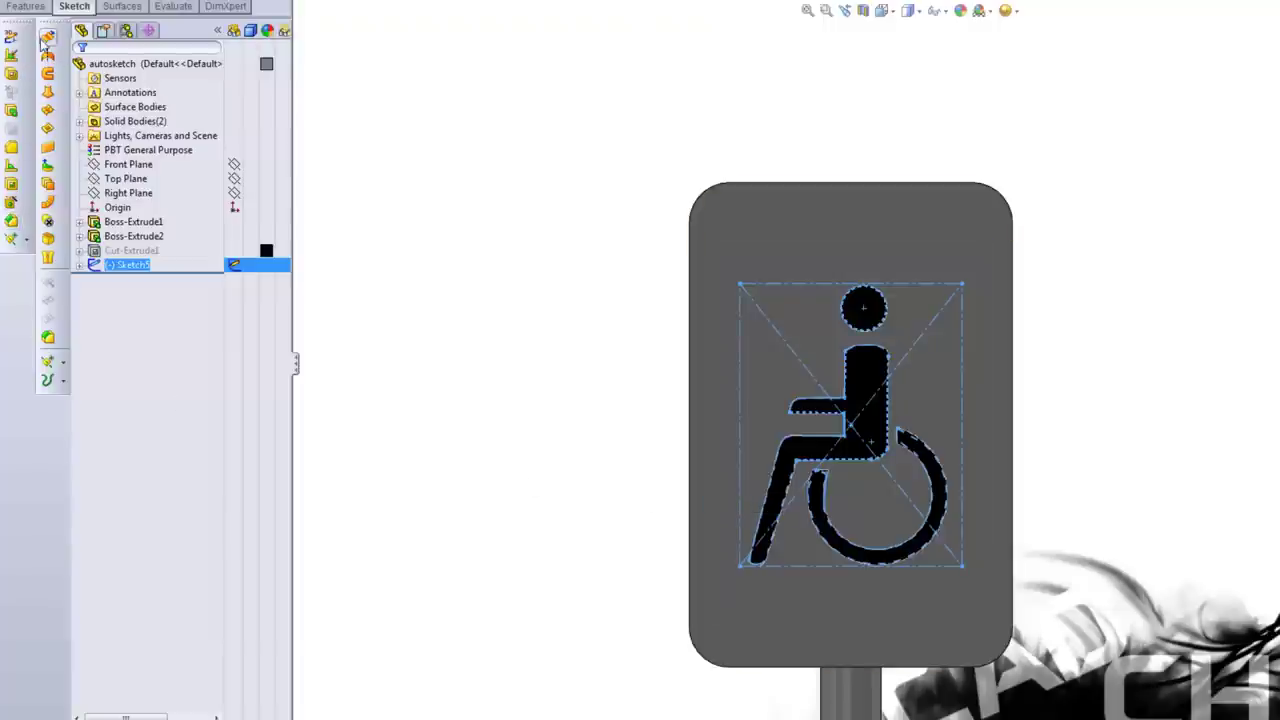
{"action": "left_click", "coordinate": [30, 8]}
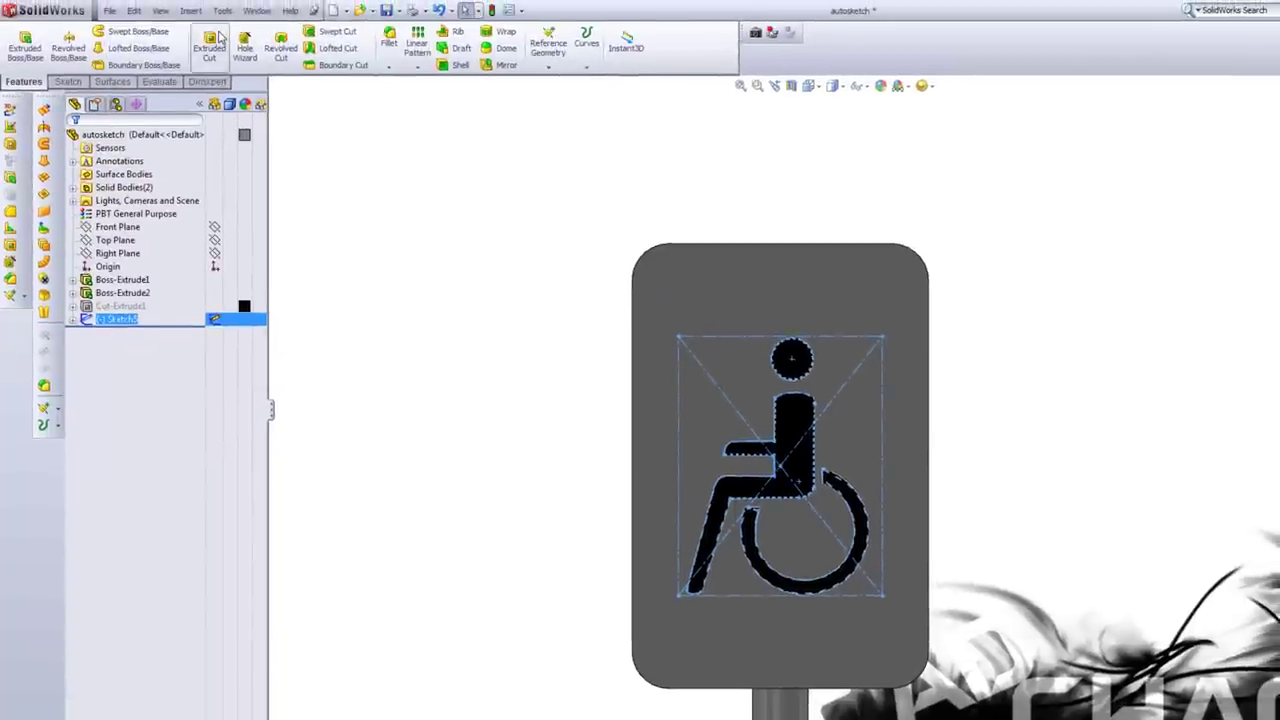
{"action": "left_click", "coordinate": [212, 42]}
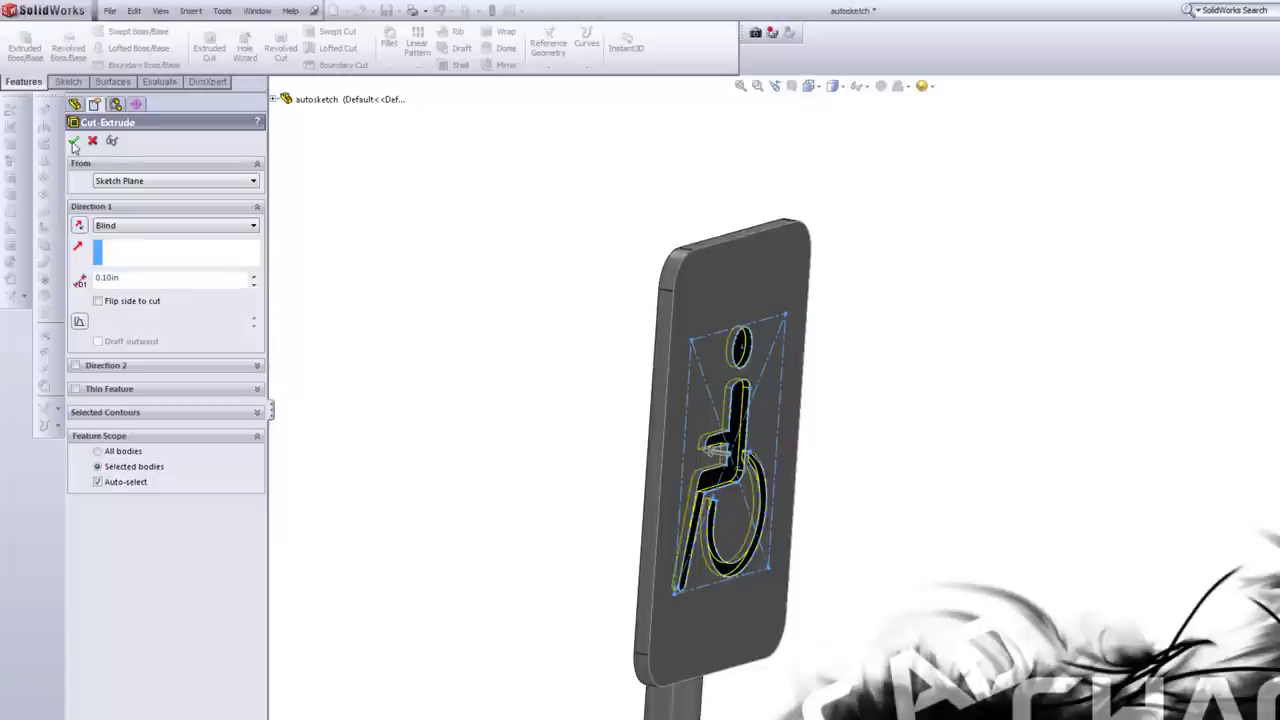
{"action": "key", "text": "Return"}
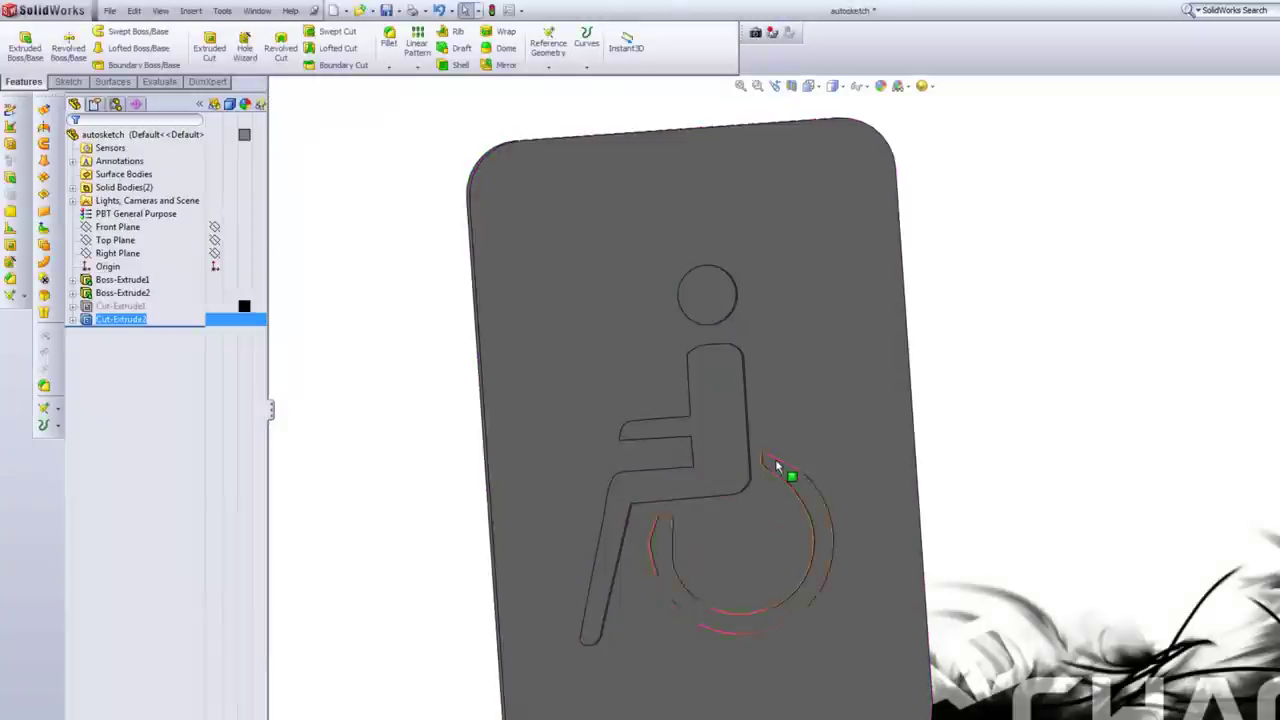
Expand Cut-Extrude2 and open its Sketch5 for editing.
{"action": "left_click", "coordinate": [73, 319]}
{"action": "right_click", "coordinate": [130, 333]}
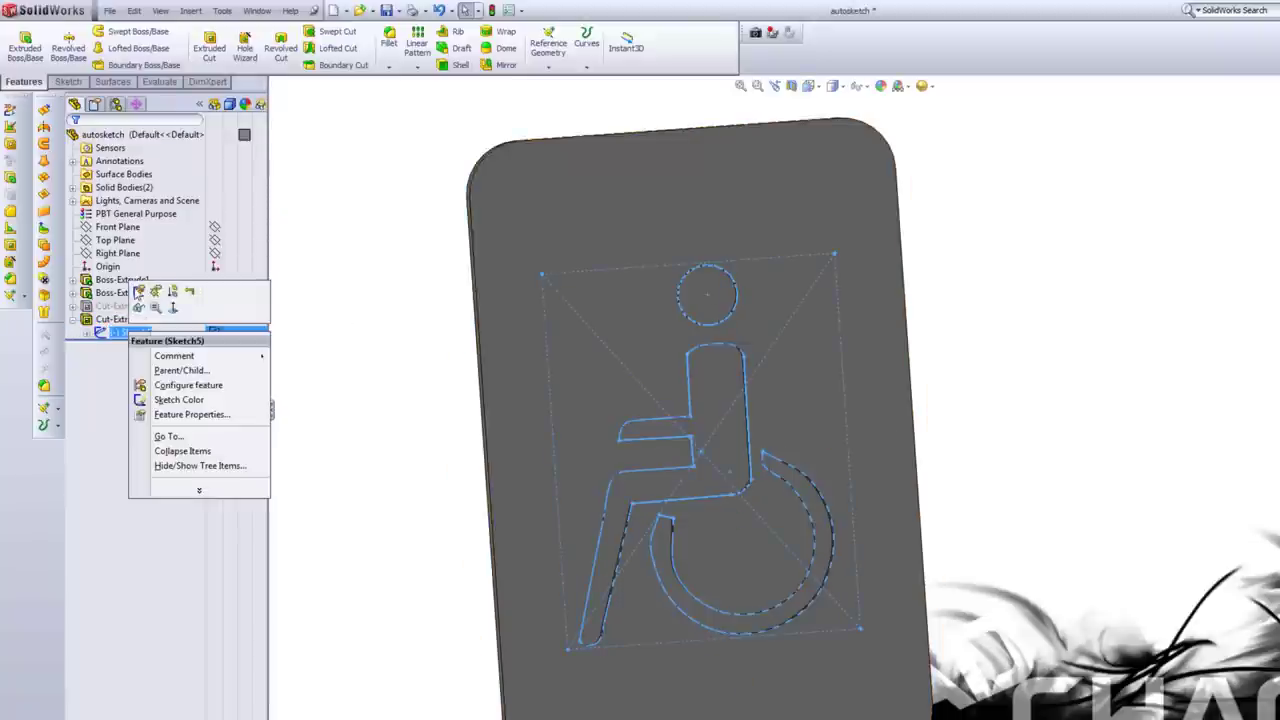
{"action": "left_click", "coordinate": [138, 291]}
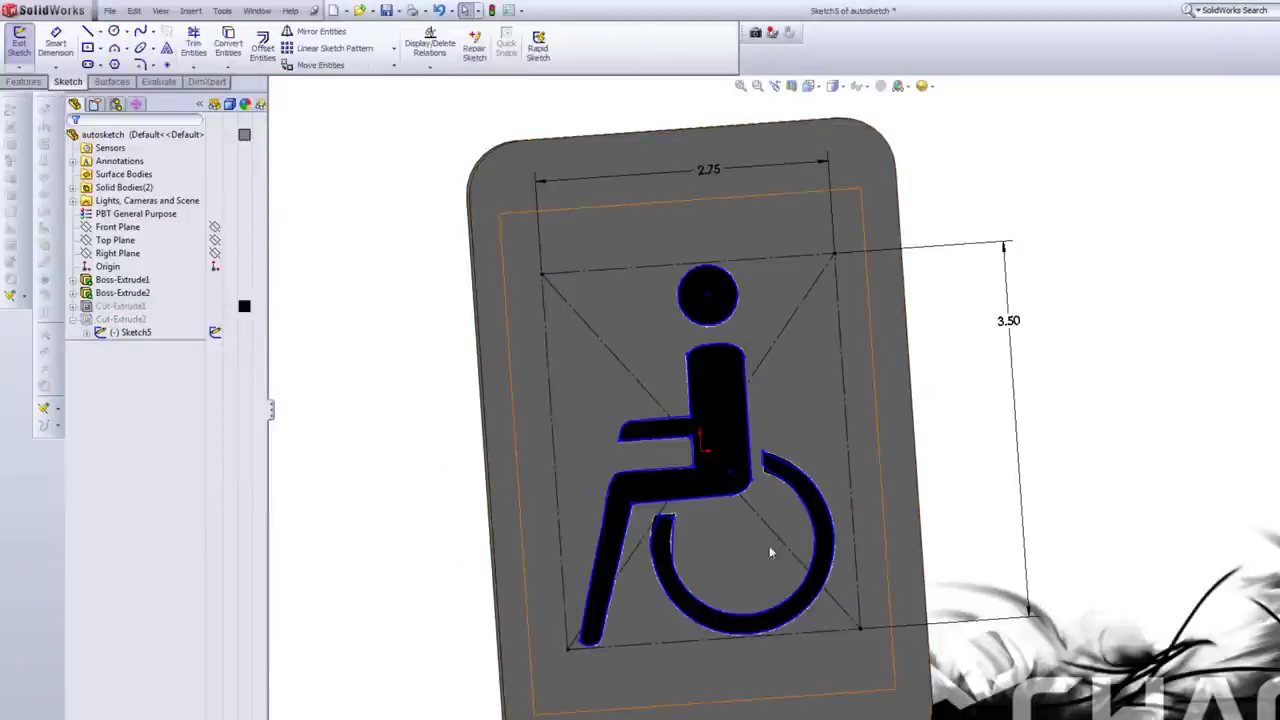
Draw a small trial circle inside the wheelchair's wheel, then exit the sketch without saving.
{"action": "left_click", "coordinate": [115, 32]}
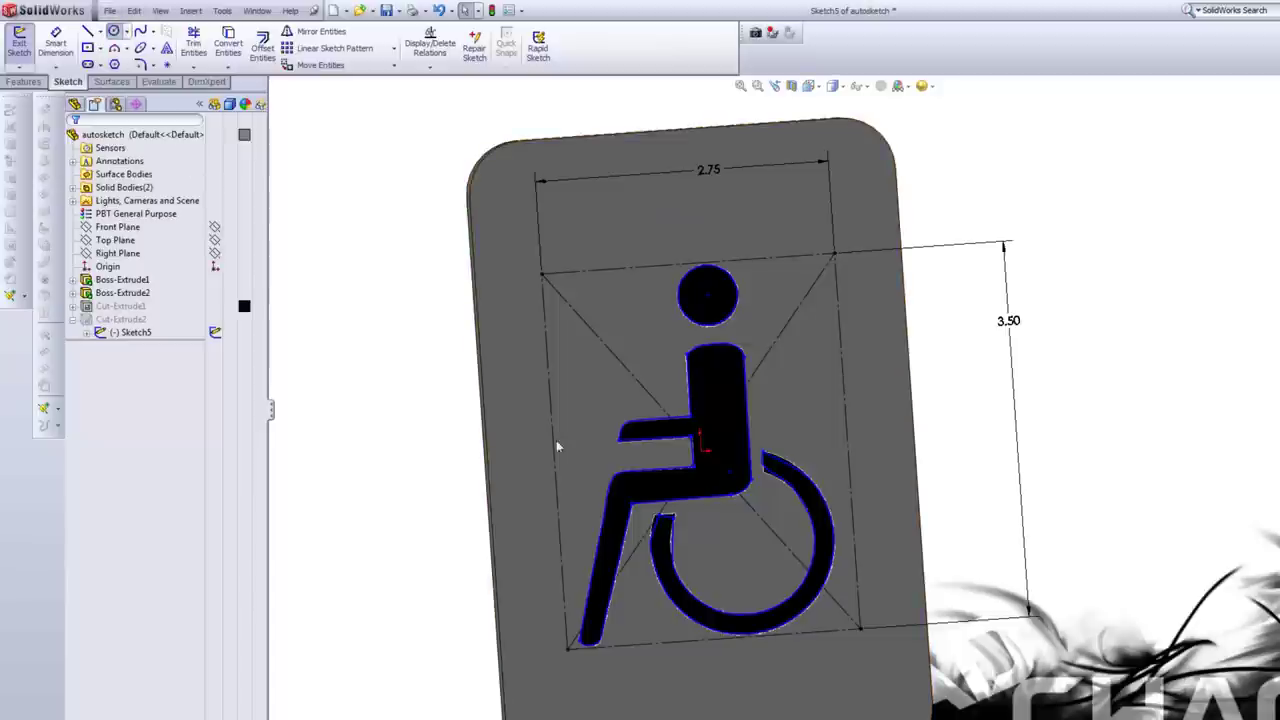
{"action": "left_click", "coordinate": [746, 542]}
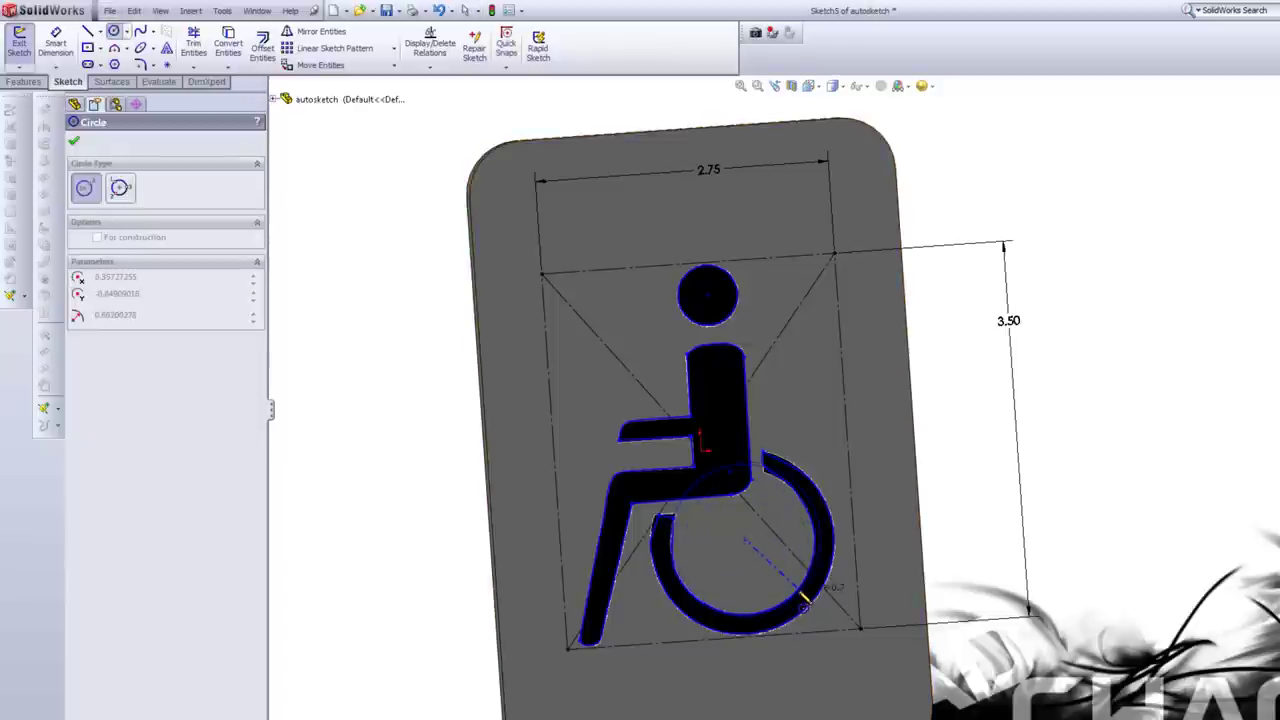
{"action": "left_click", "coordinate": [792, 603]}
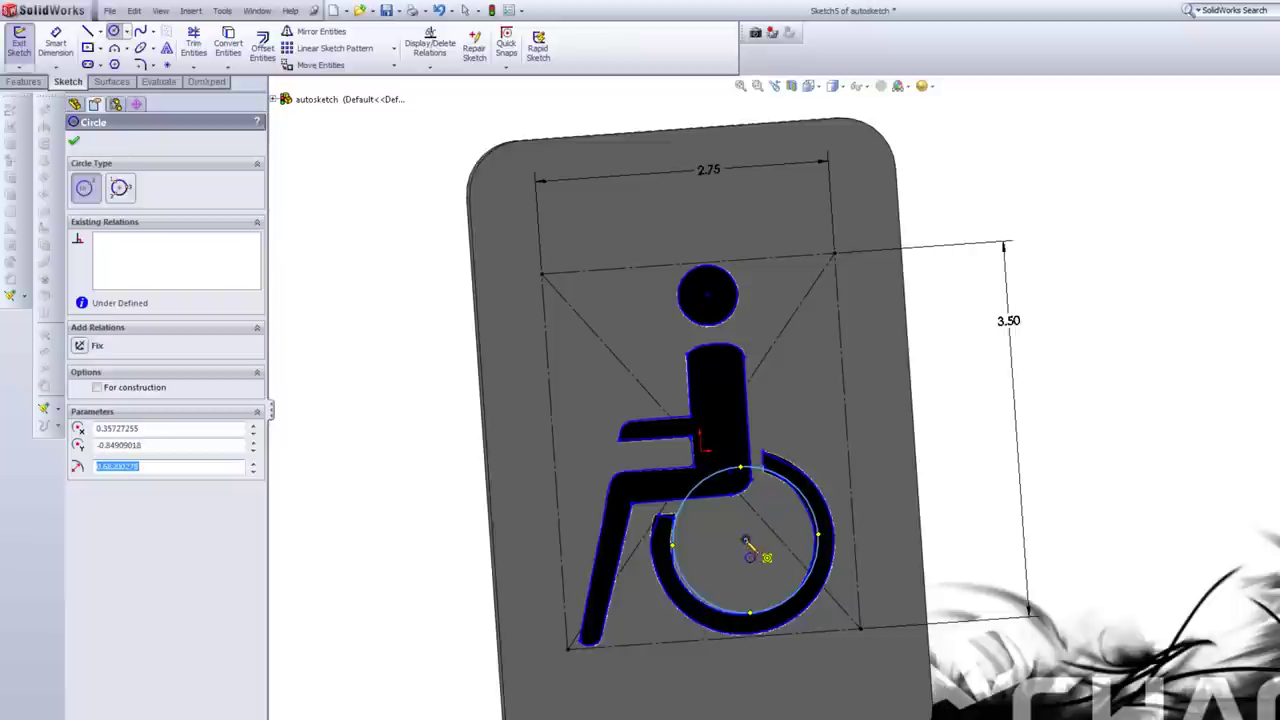
{"action": "mouse_move", "coordinate": [746, 541]}
{"action": "left_mouse_down"}
{"action": "mouse_move", "coordinate": [826, 590]}
{"action": "mouse_move", "coordinate": [854, 549]}
{"action": "left_mouse_up"}
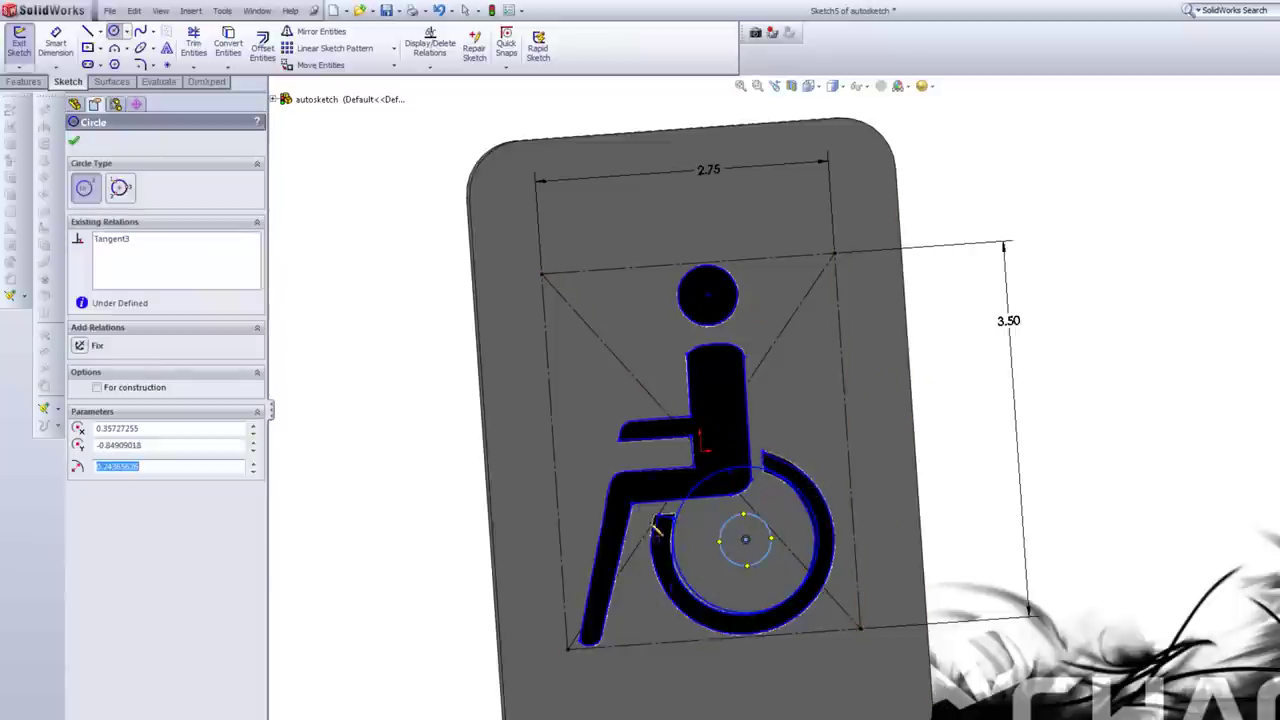
{"action": "left_click", "coordinate": [74, 142]}
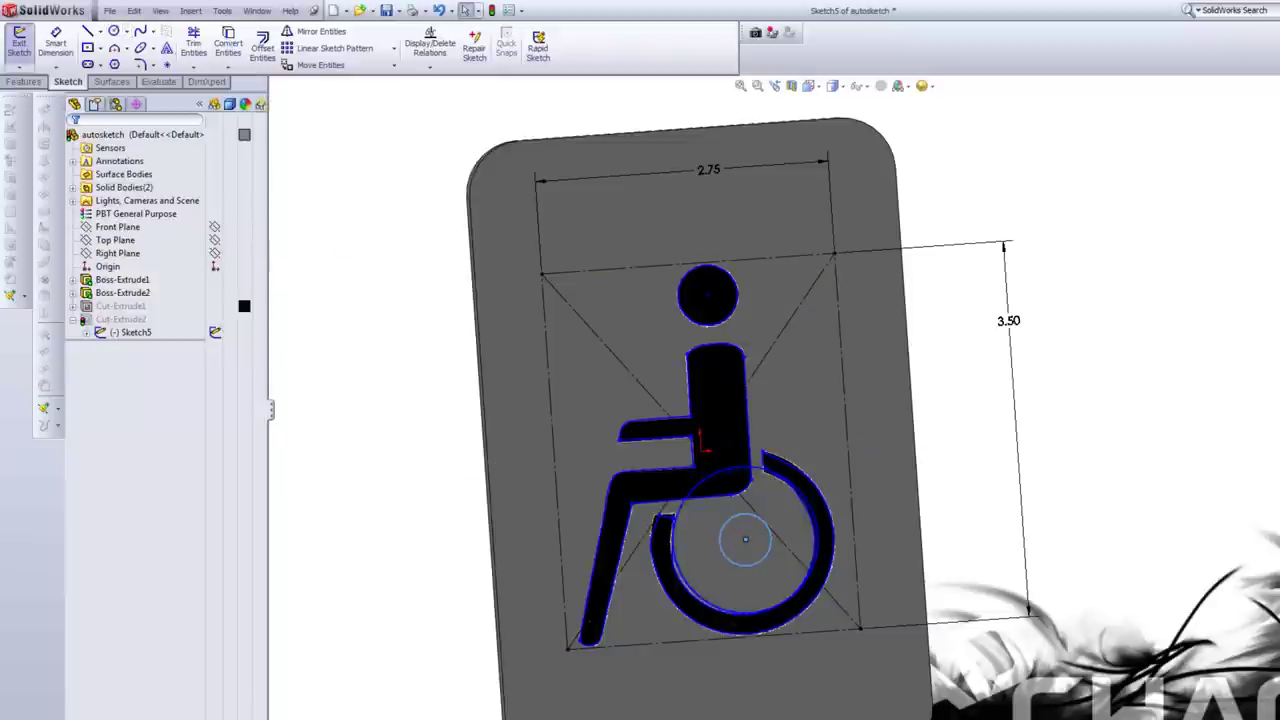
{"action": "left_click", "coordinate": [1250, 95]}
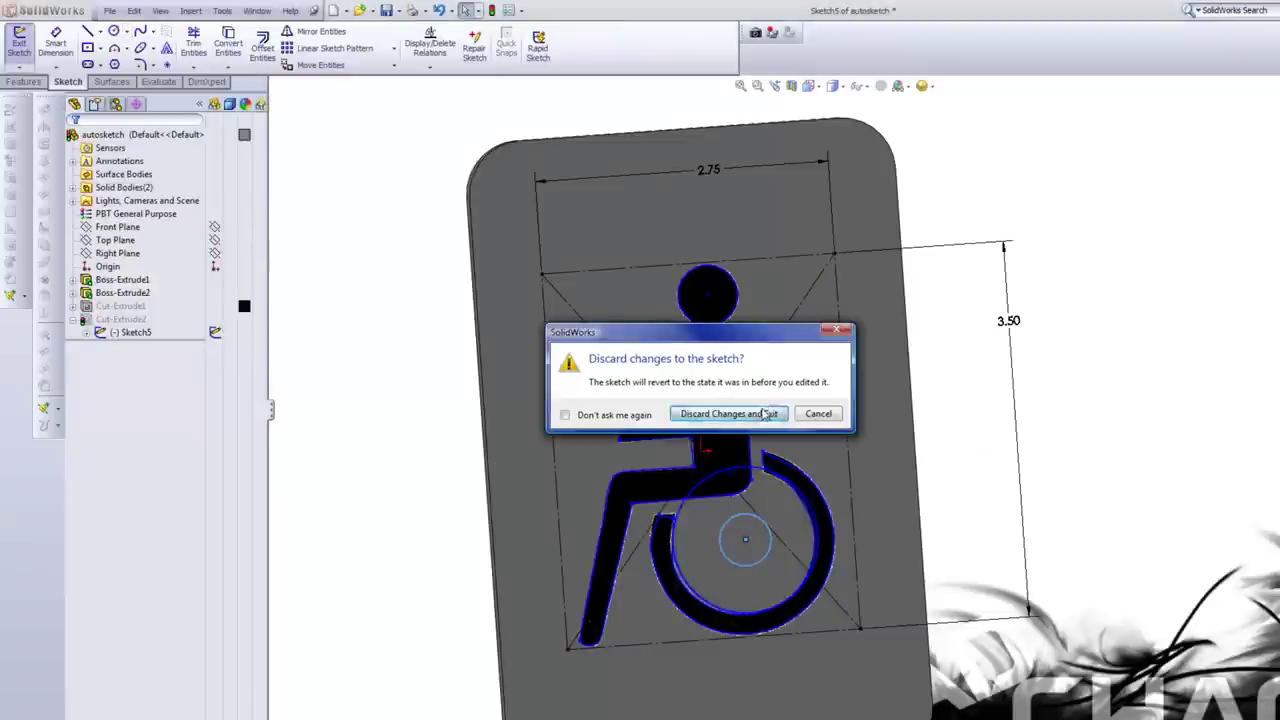
Discard the Sketch5 changes, suppress Cut-Extrude2 and unsuppress Cut-Extrude1.
{"action": "left_click", "coordinate": [729, 413]}
{"action": "left_click", "coordinate": [141, 320]}
{"action": "right_click", "coordinate": [141, 320]}
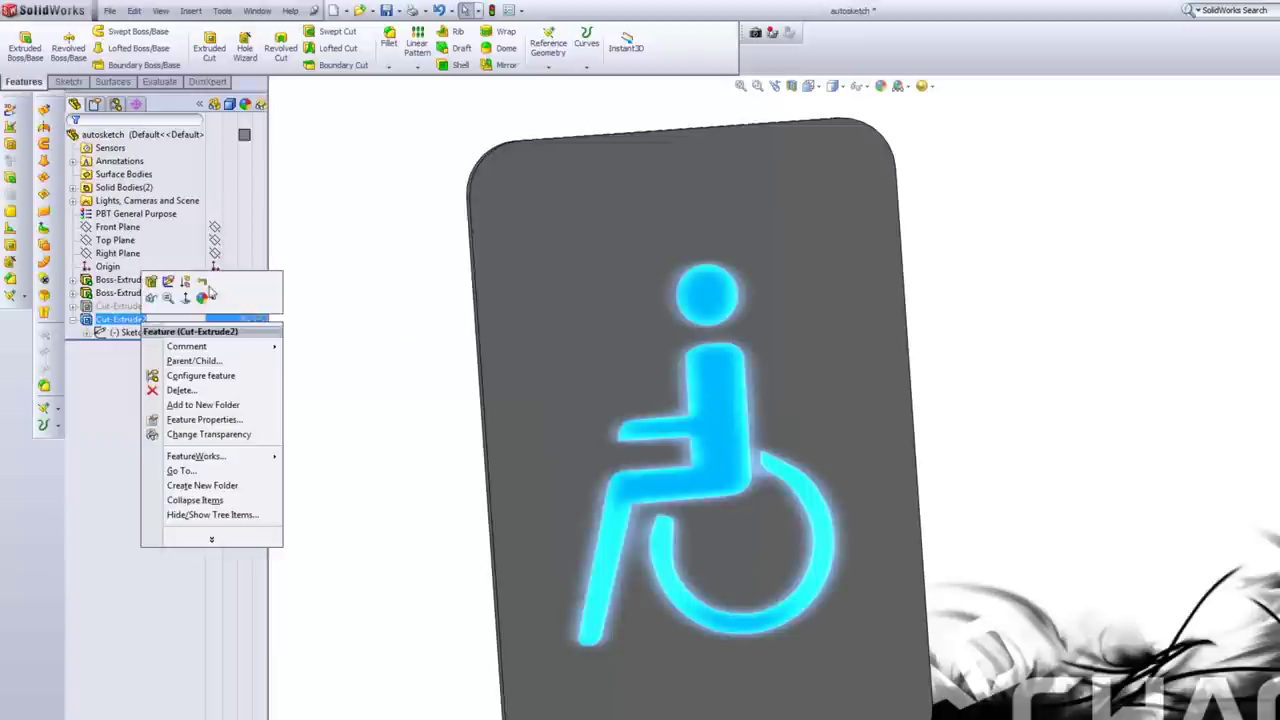
{"action": "left_click", "coordinate": [170, 281]}
{"action": "right_click", "coordinate": [141, 305]}
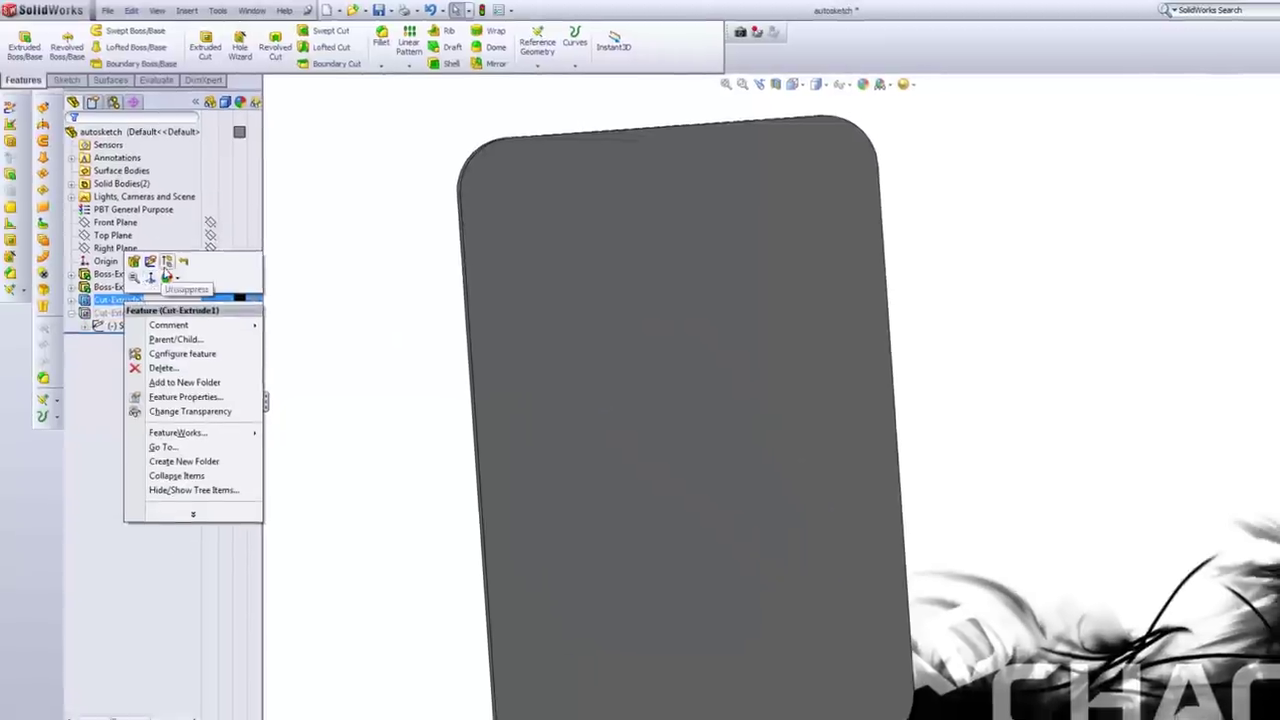
{"action": "left_click", "coordinate": [170, 266]}
Inspect the restored cut's body, head and wheel faces on the sign.
{"action": "middle_click_drag", "start_coordinate": [659, 570], "coordinate": [717, 357]}
{"action": "scroll", "coordinate": [692, 450], "scroll_direction": "up", "scroll_amount": 5}
{"action": "left_click", "coordinate": [712, 352]}
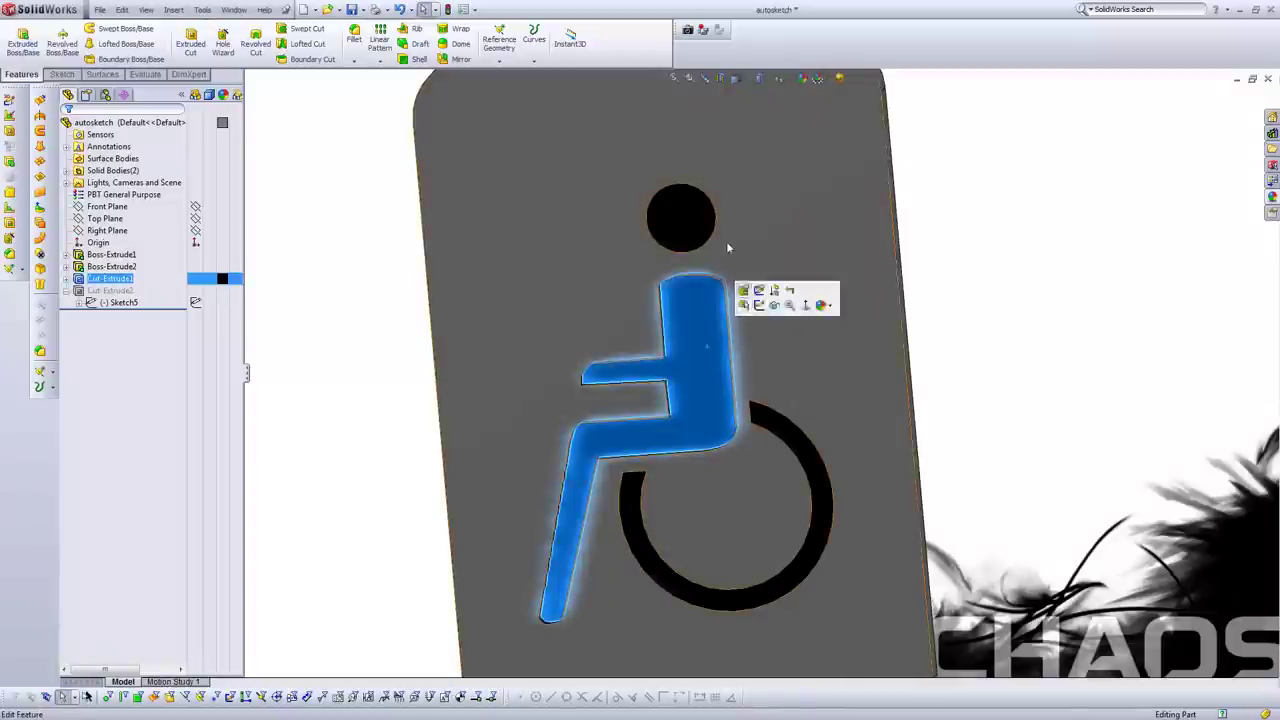
{"action": "left_click", "coordinate": [684, 214]}
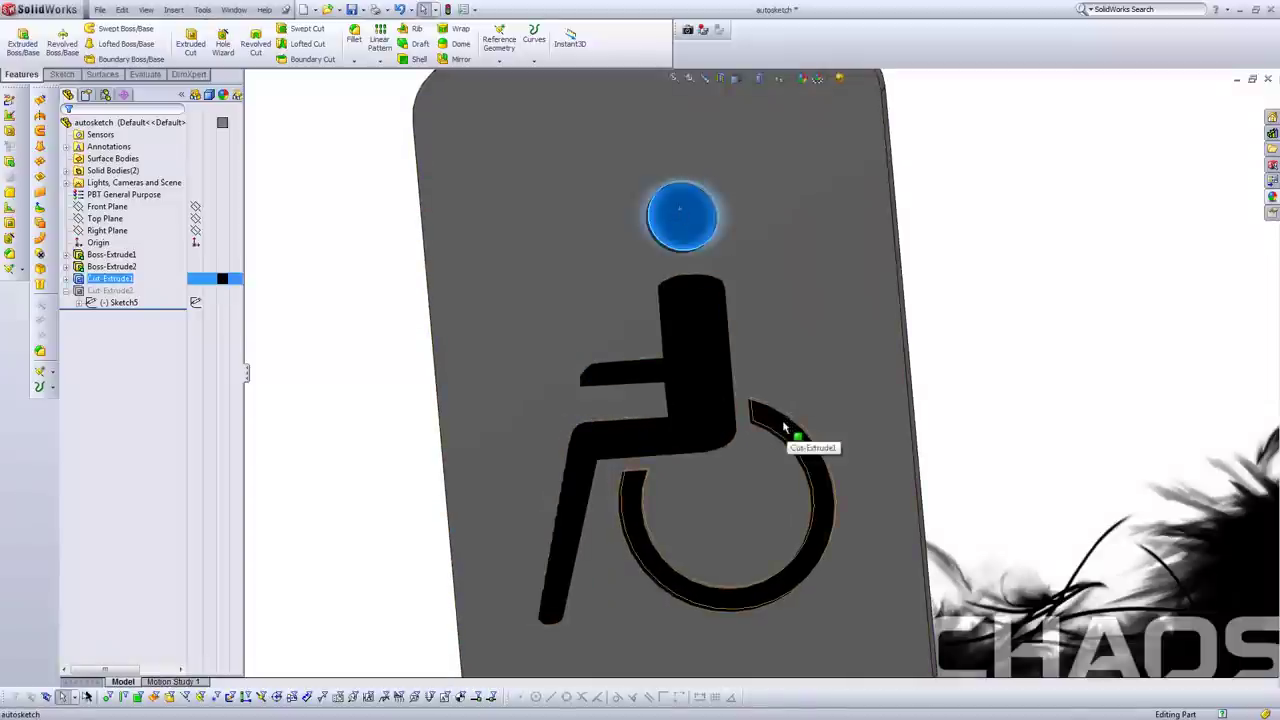
{"action": "left_click", "coordinate": [812, 530]}
{"action": "scroll", "coordinate": [777, 528], "scroll_direction": "down", "scroll_amount": 5}
{"action": "left_click", "coordinate": [987, 416]}
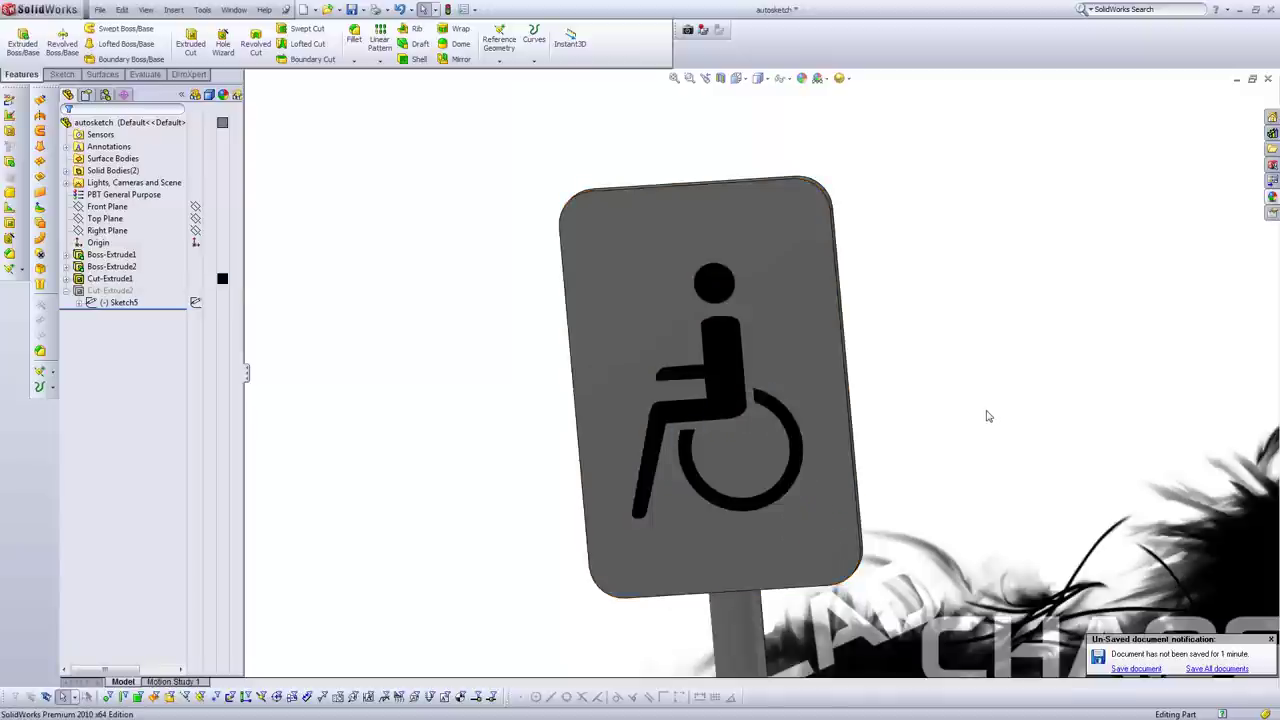
Zoom out to show the whole sign and pole with the Cut-Extrude1 wheelchair recess.
{"action": "left_click", "coordinate": [750, 446]}
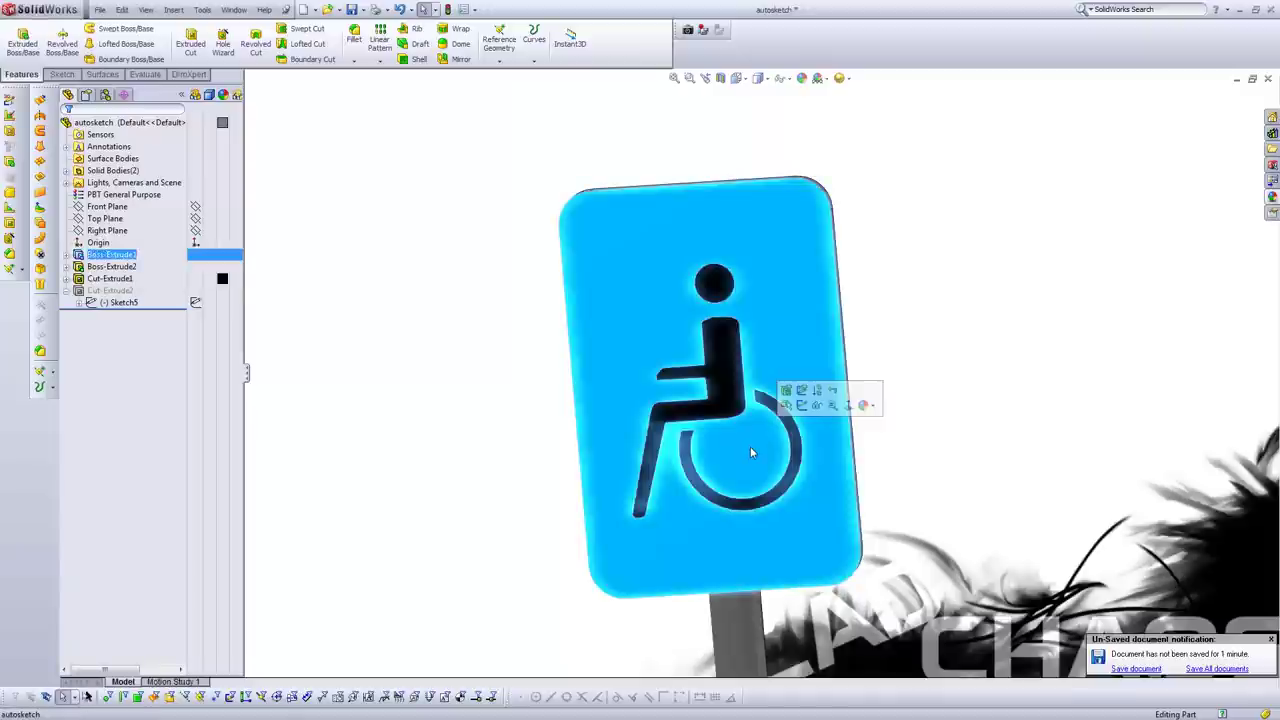
{"action": "right_click", "coordinate": [750, 446]}
{"action": "scroll", "coordinate": [950, 378], "scroll_direction": "down", "scroll_amount": 6}
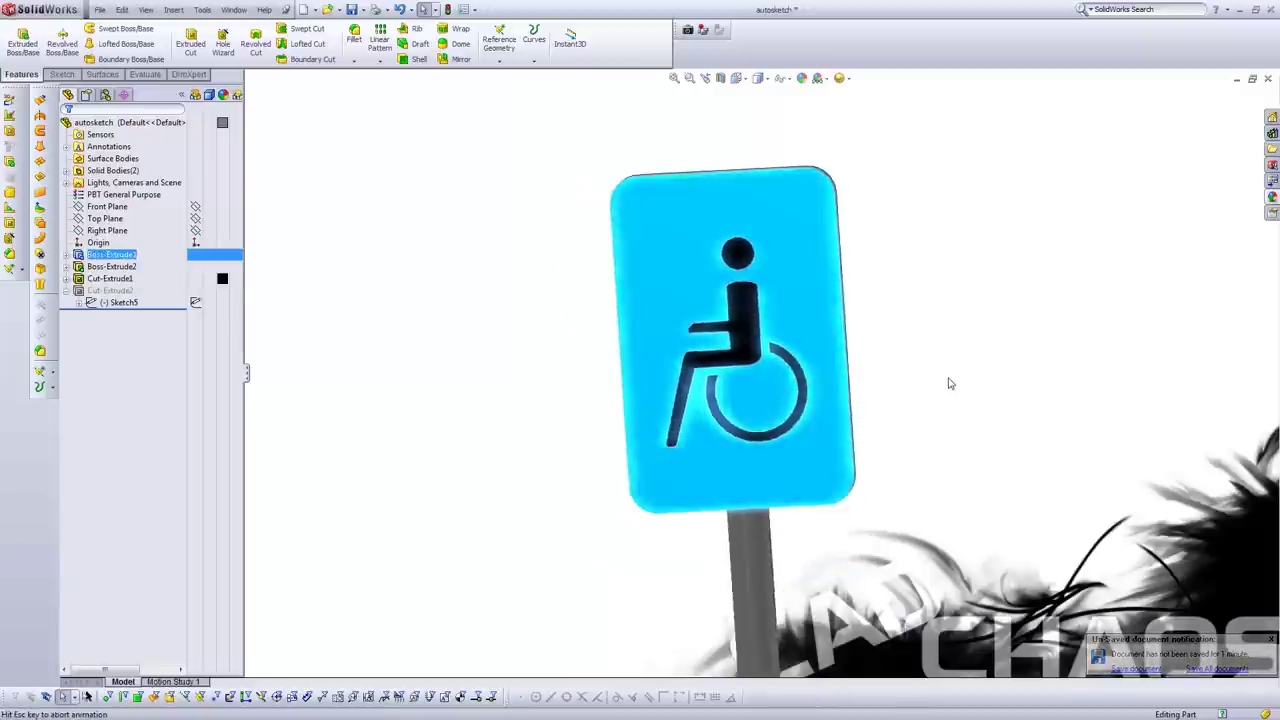
{"action": "left_click", "coordinate": [806, 160]}
{"action": "scroll", "coordinate": [795, 205], "scroll_direction": "up", "scroll_amount": 5}
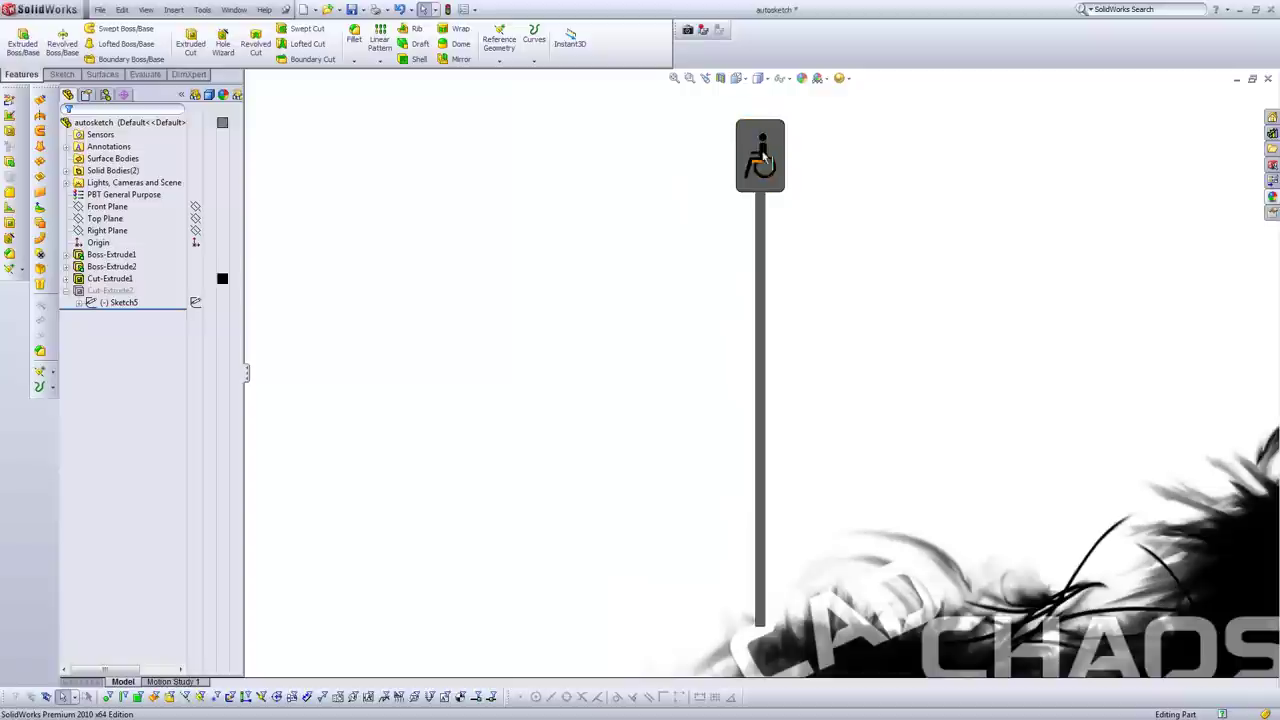